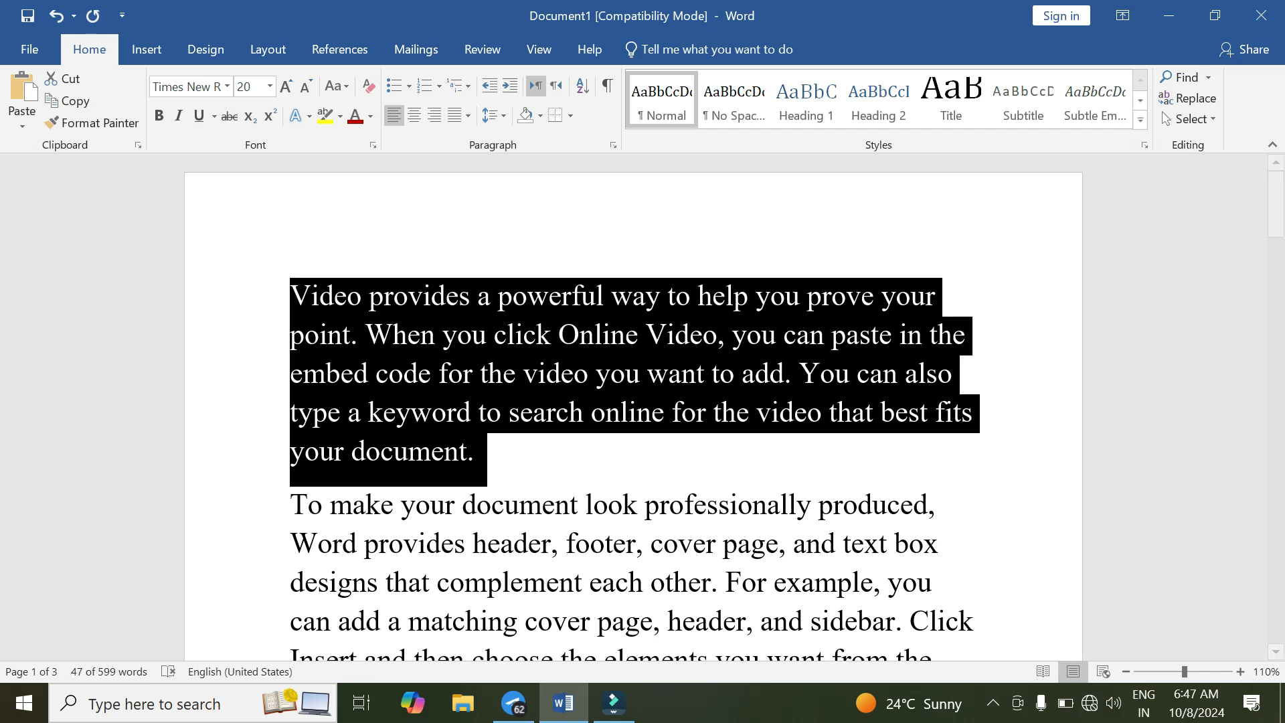
# Start a new style based on the first paragraph, name it "Name" and open its full formatting options
pyautogui.click(942, 295)
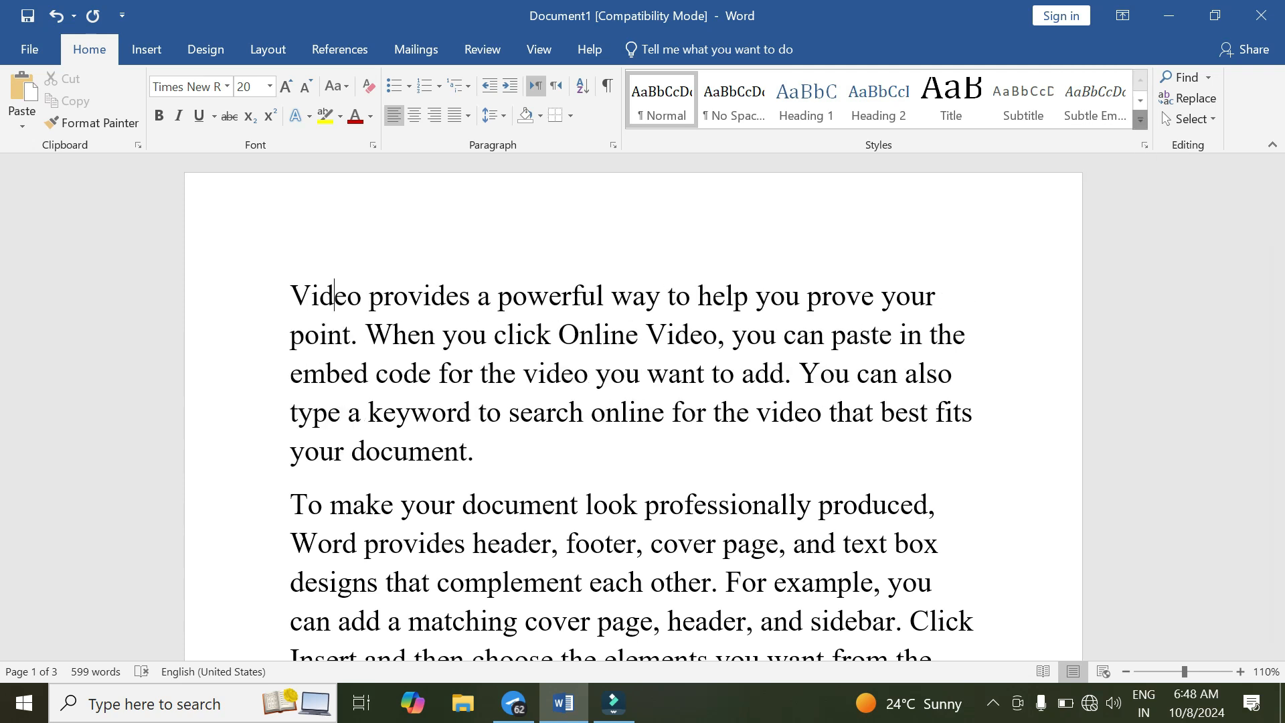
pyautogui.click(1140, 121)
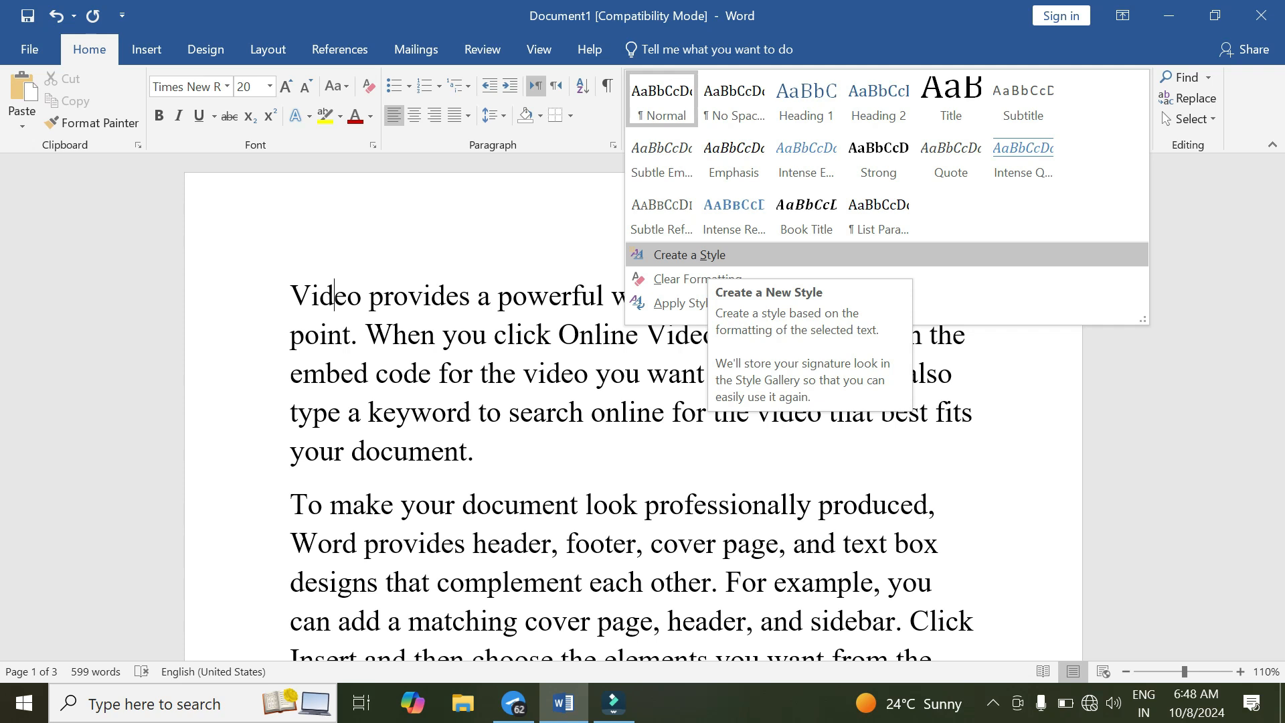
pyautogui.click(689, 255)
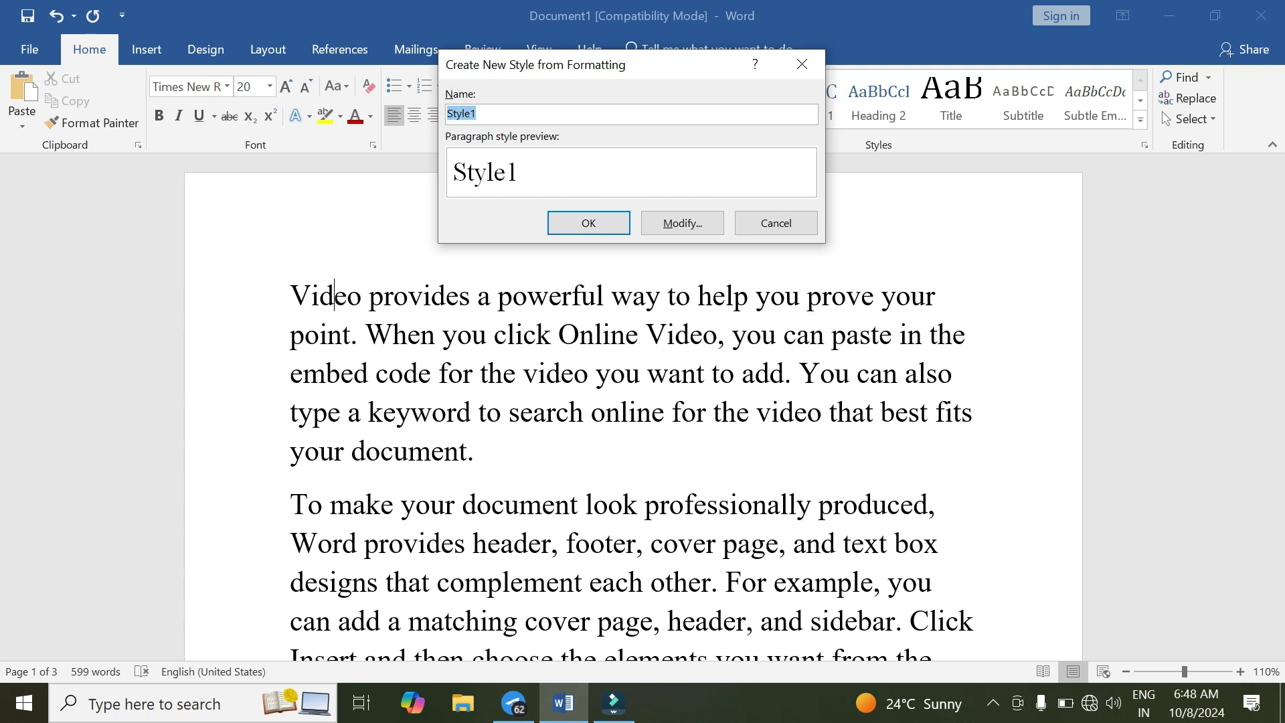
pyautogui.write('Name')
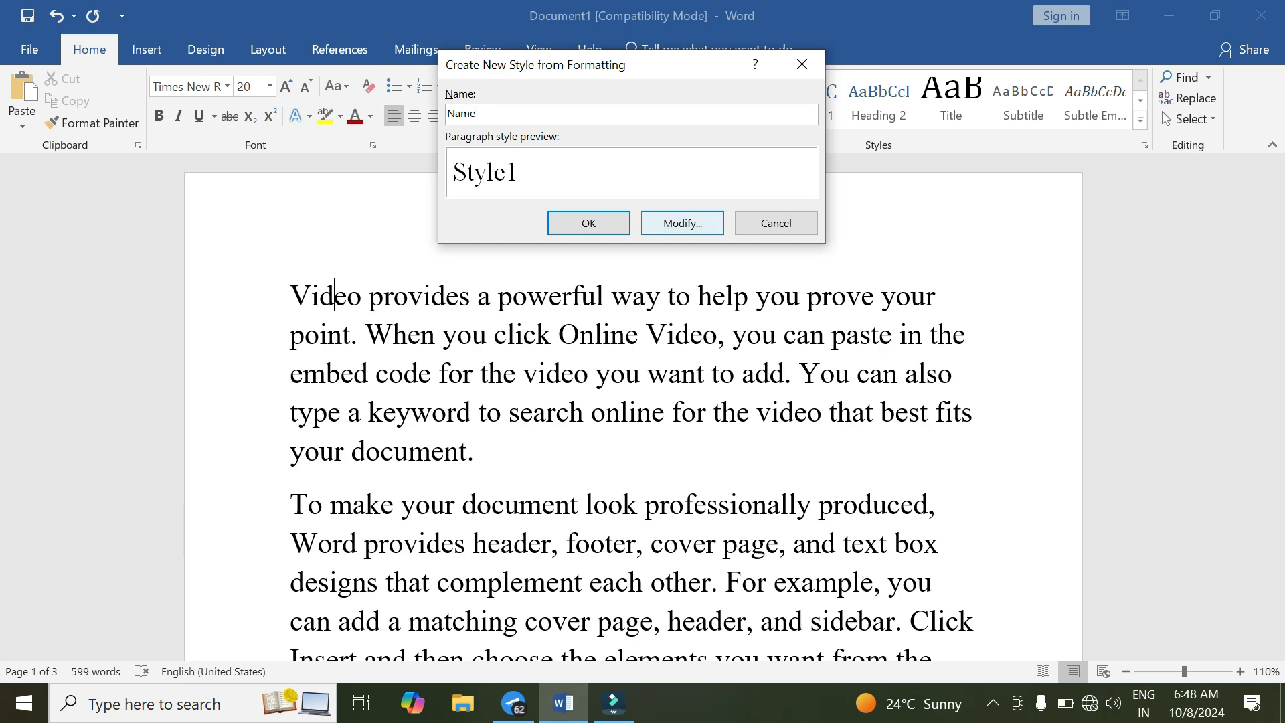
pyautogui.click(682, 223)
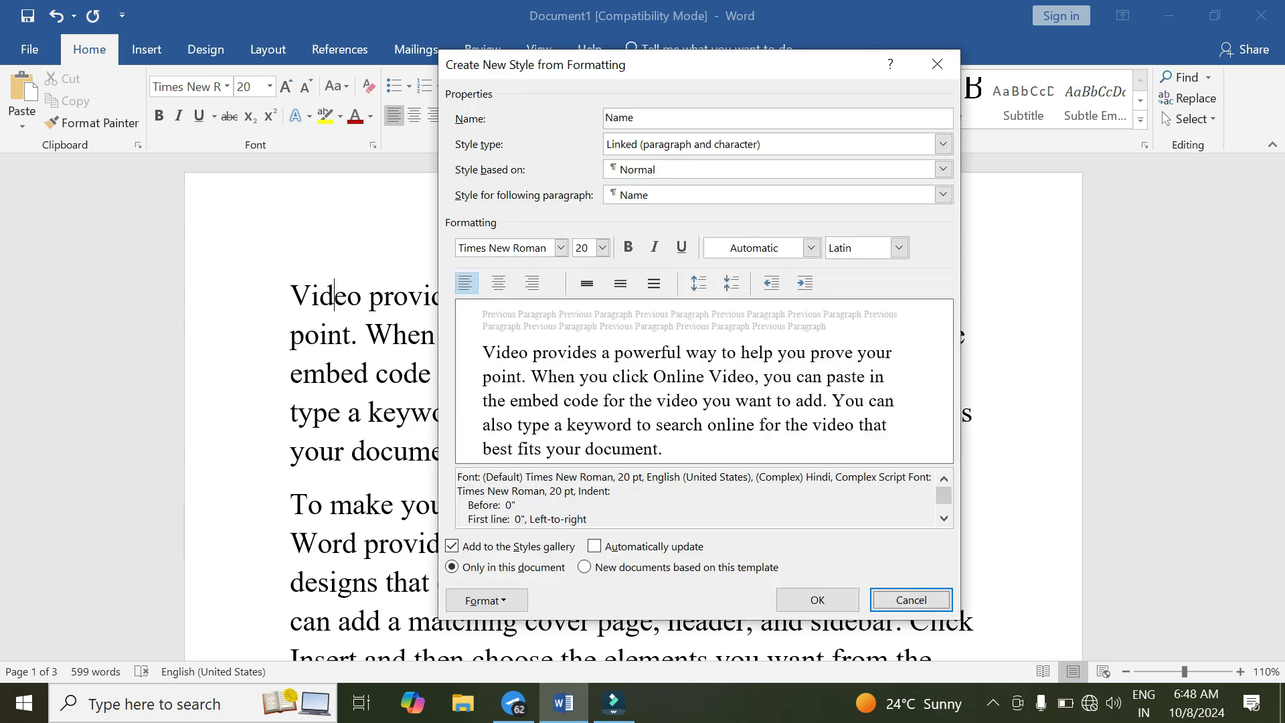
# Set the new style's font to Arial Black with centered alignment and create it
pyautogui.click(561, 248)
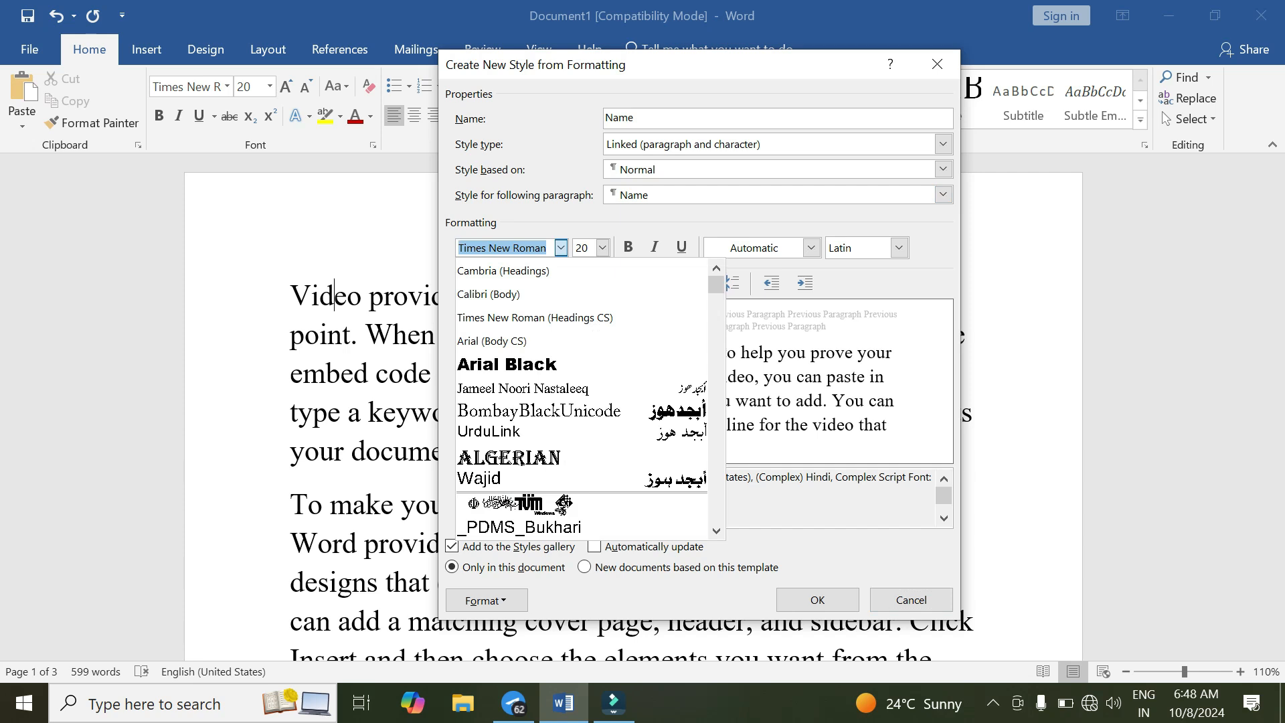
pyautogui.press('Down')
pyautogui.press('Down')
pyautogui.press('Down')
pyautogui.press('Down')
pyautogui.press('Down')
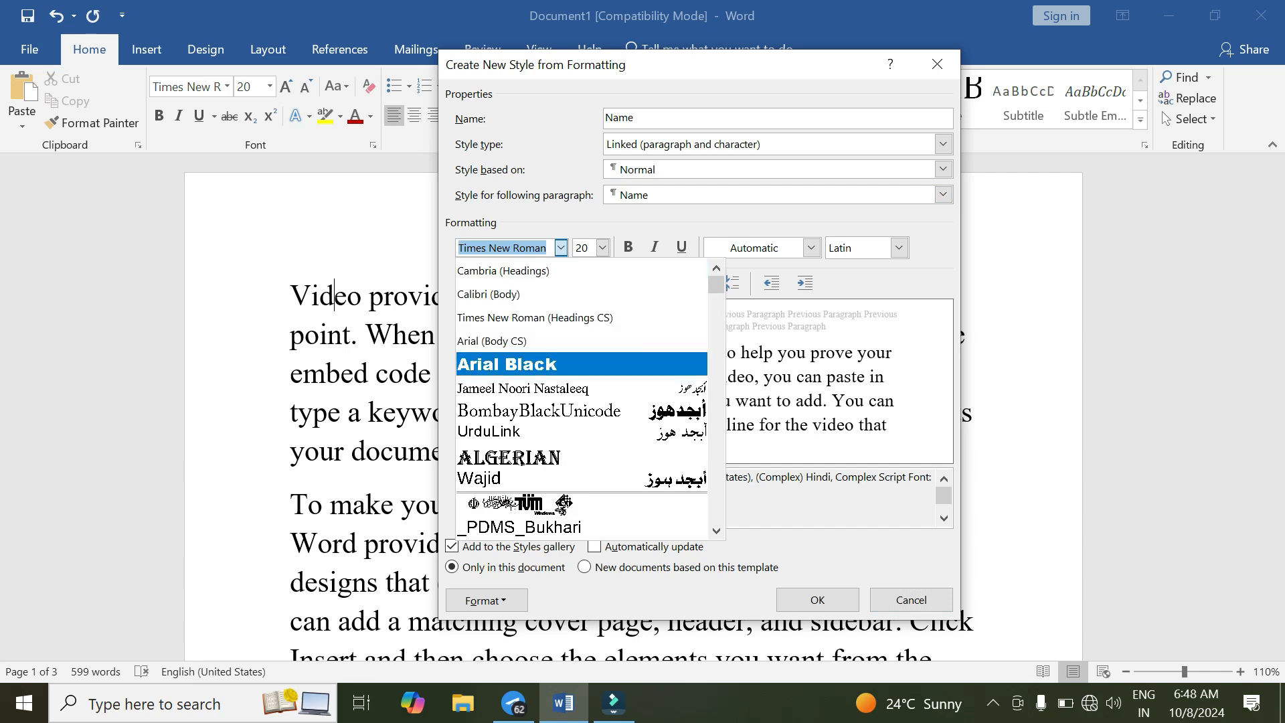
pyautogui.press('Return')
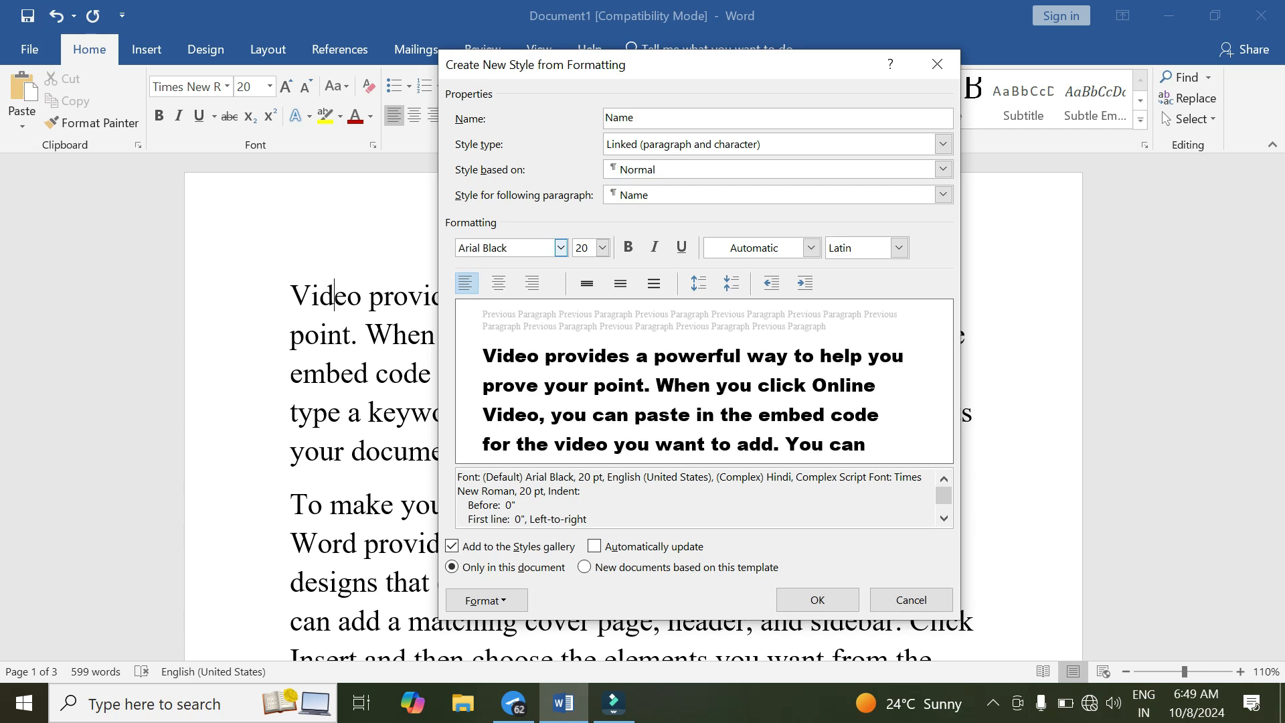
pyautogui.click(499, 282)
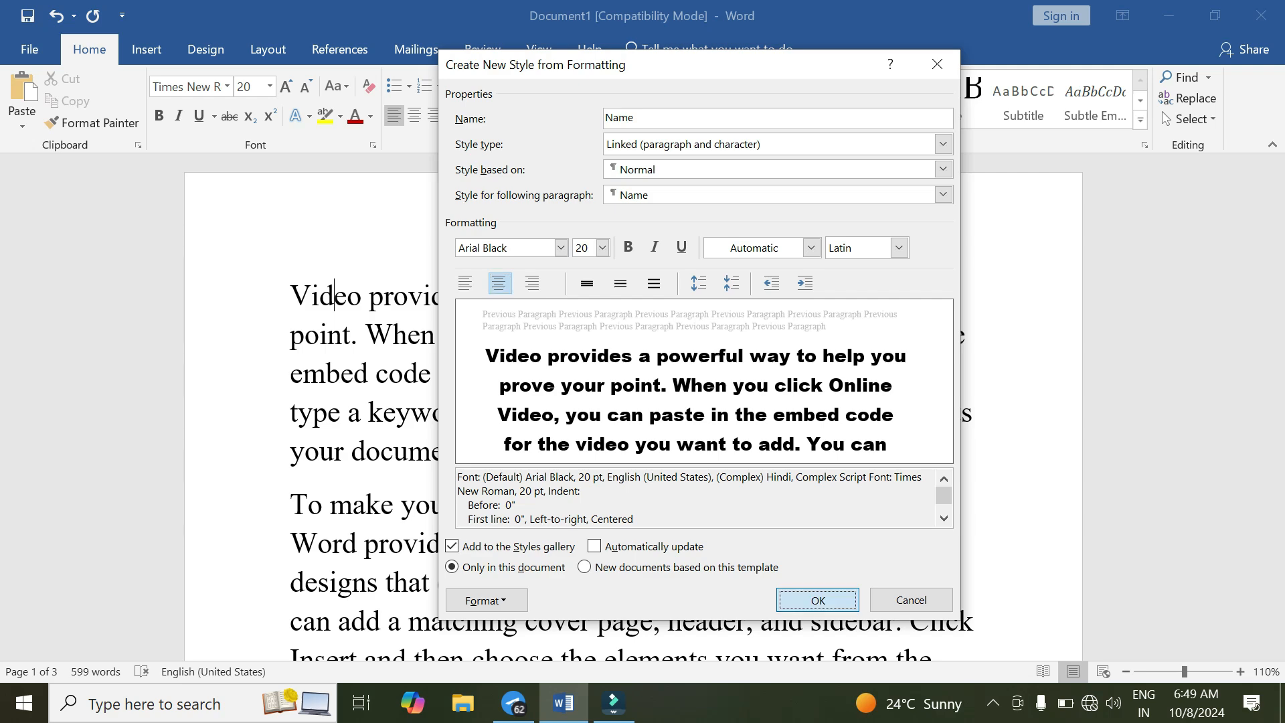
pyautogui.click(817, 600)
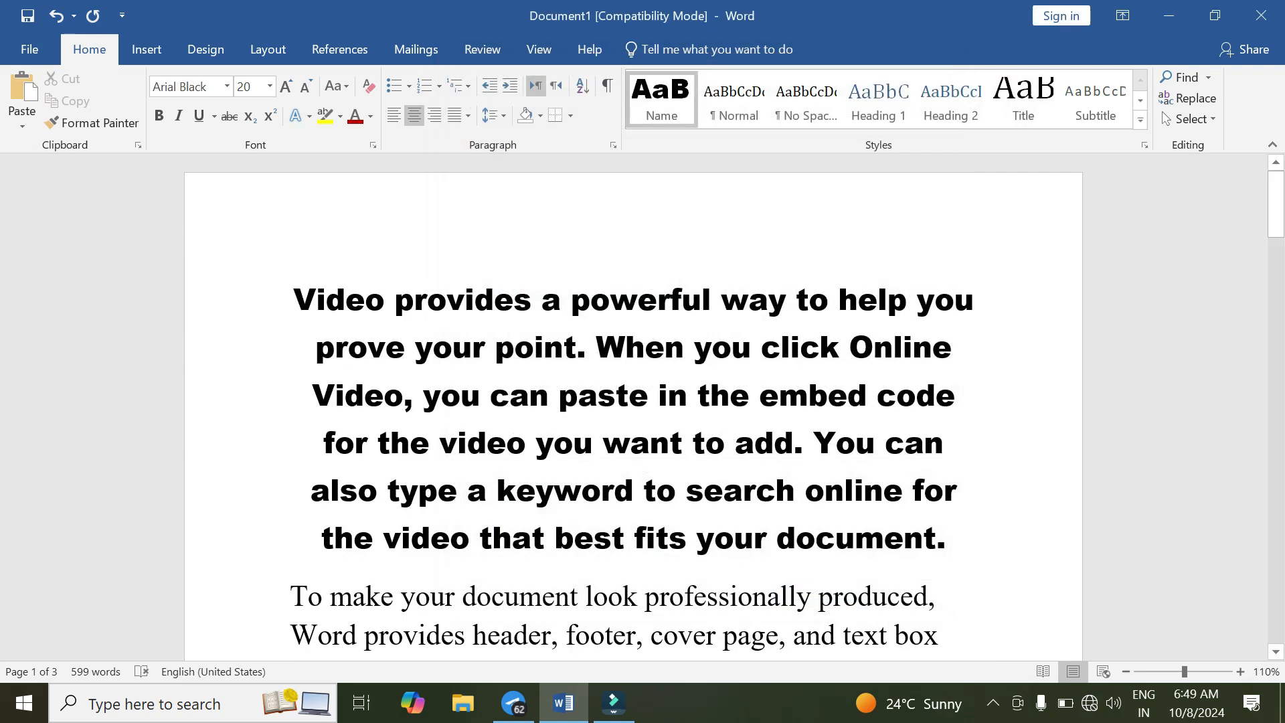
# Clear all formatting from the first paragraph and undo the clearing
pyautogui.scroll(-1, 633, 404)
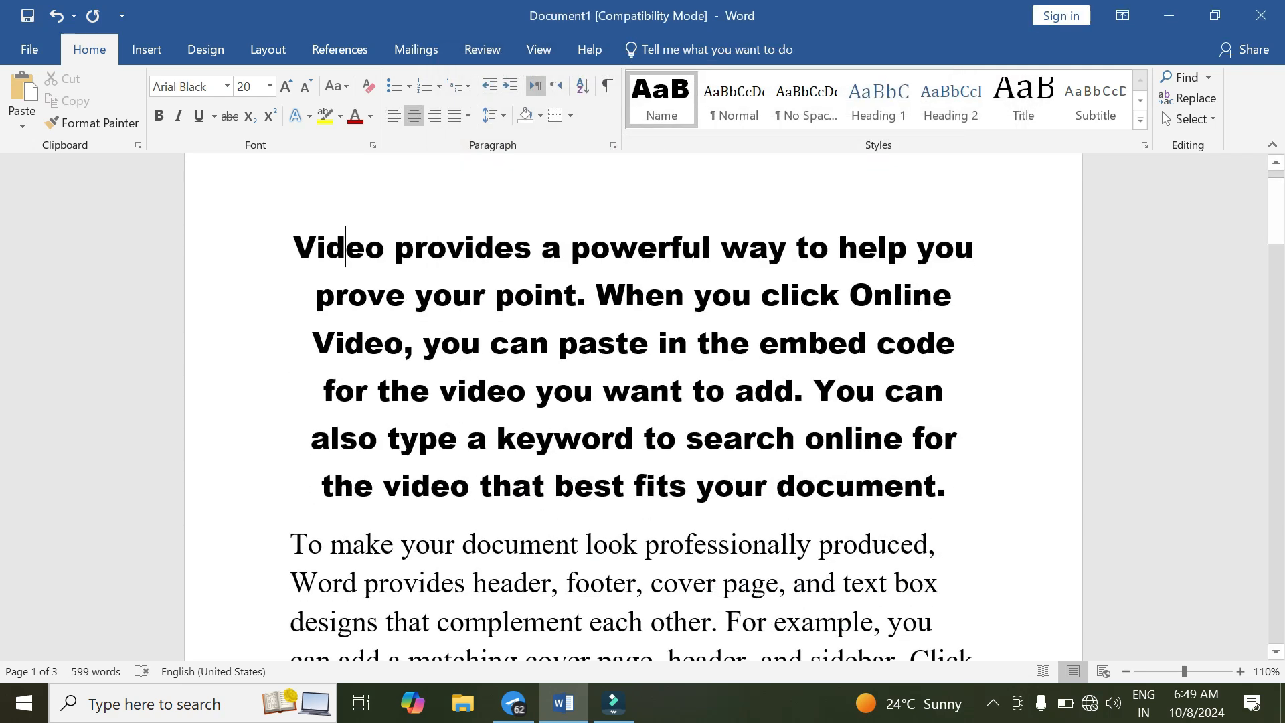
pyautogui.scroll(-5, 633, 405)
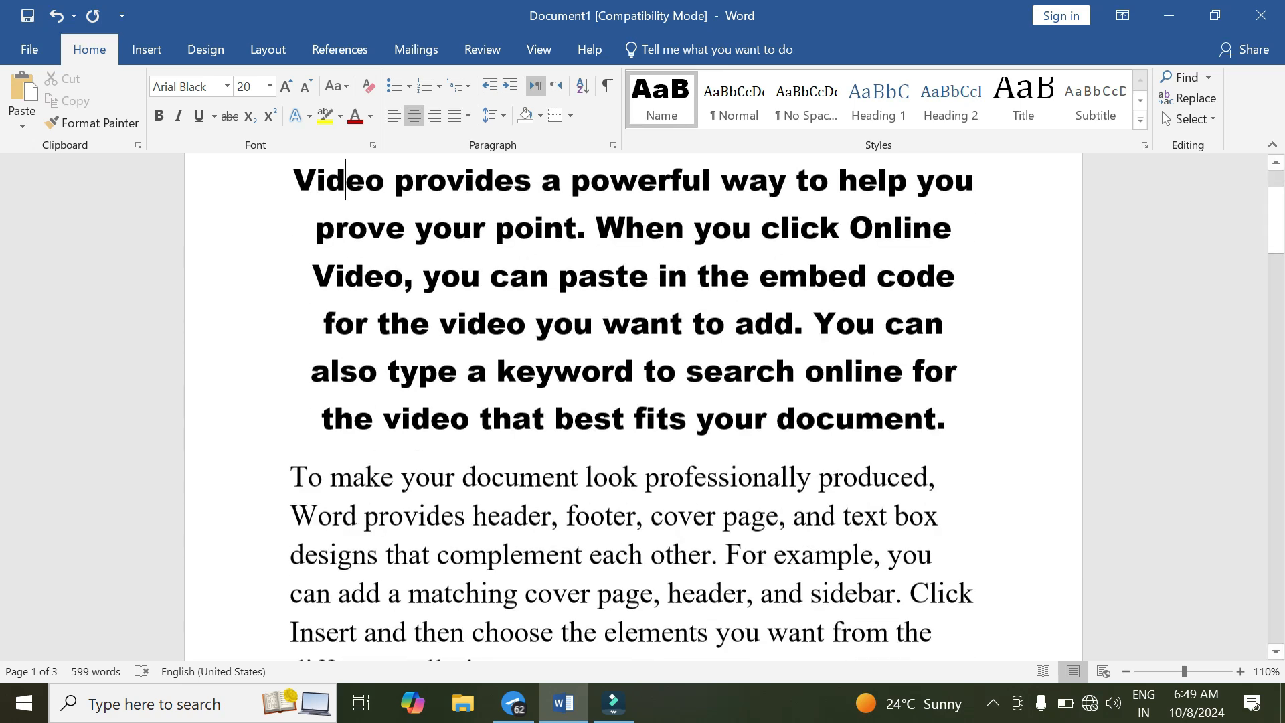
pyautogui.click(290, 283)
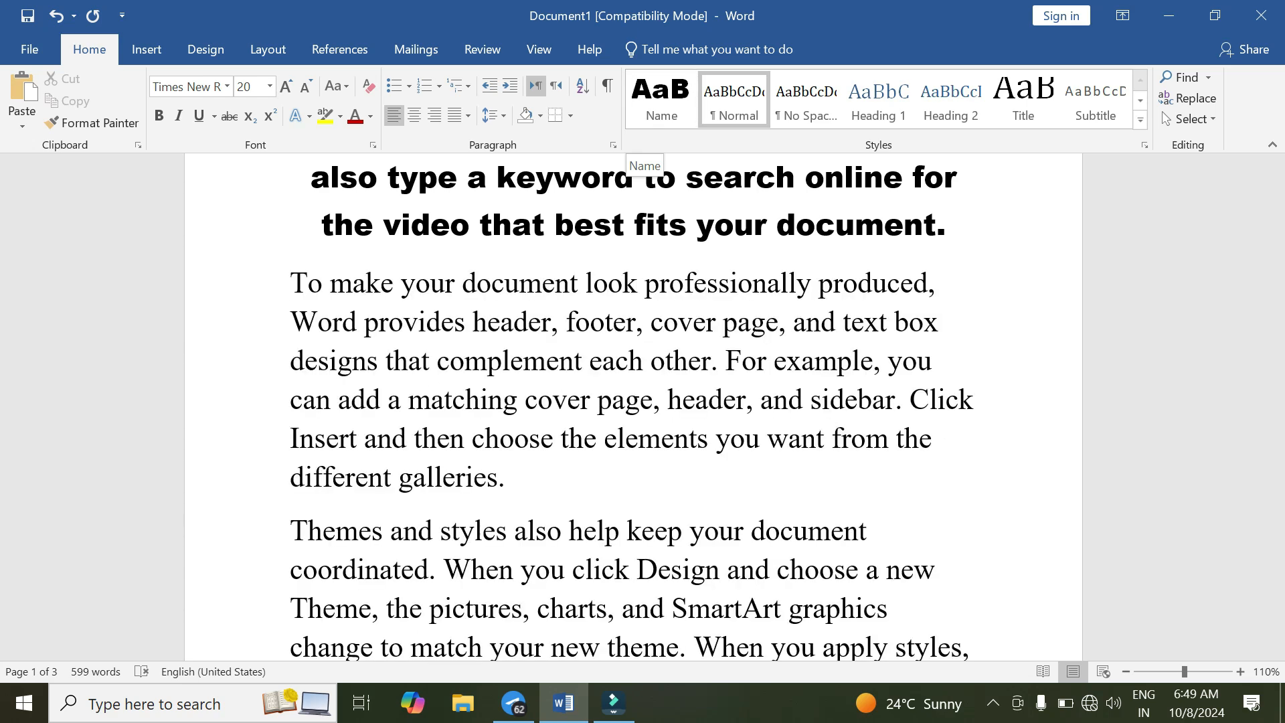
pyautogui.scroll(3, 633, 402)
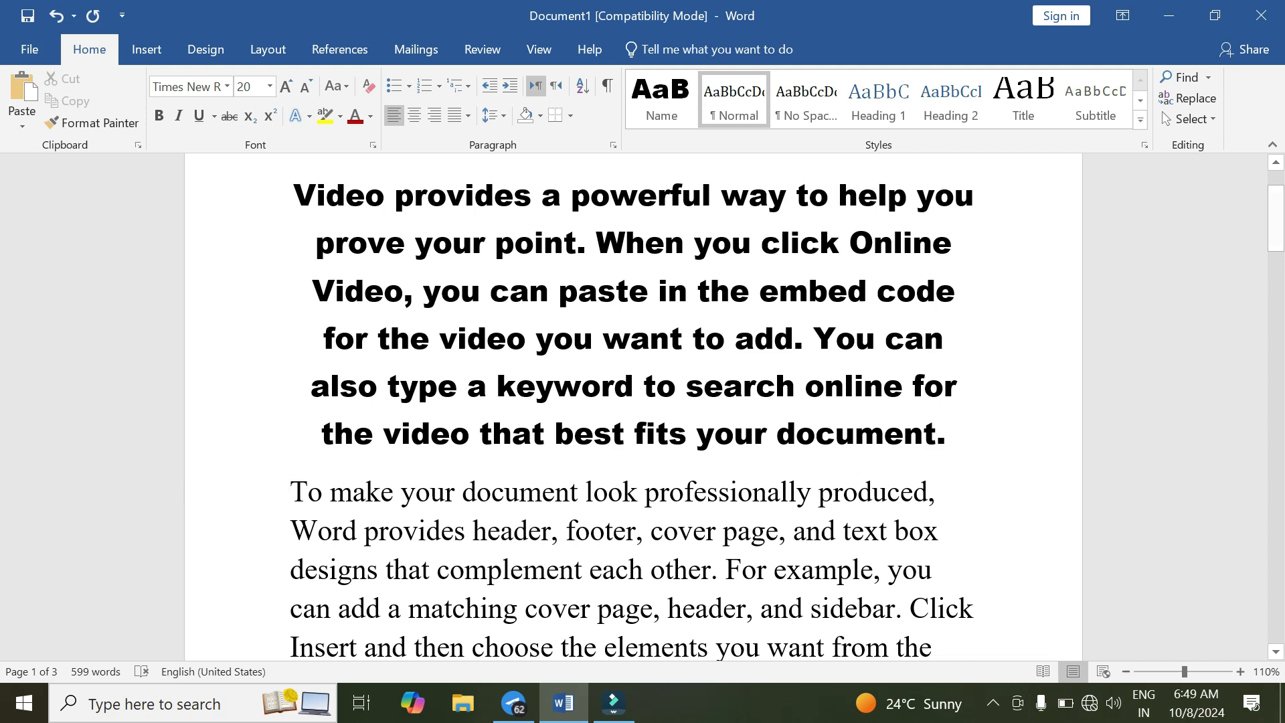
pyautogui.click(819, 243)
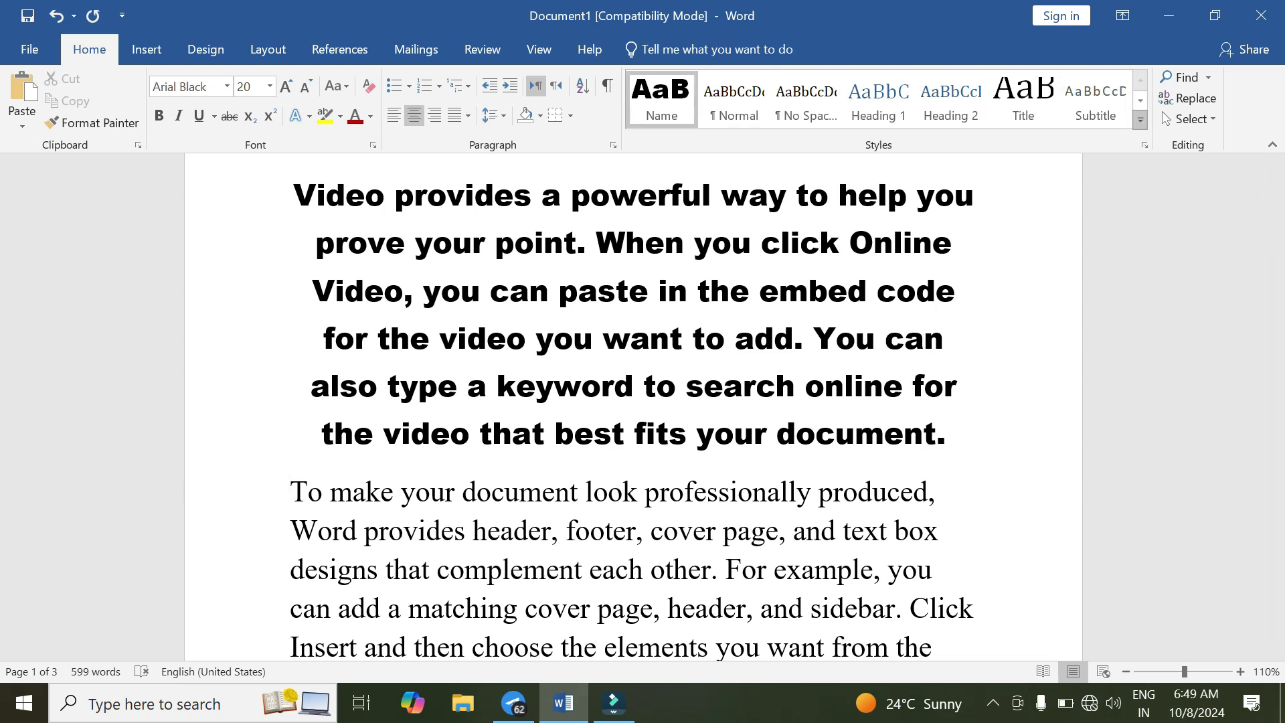
pyautogui.click(1140, 119)
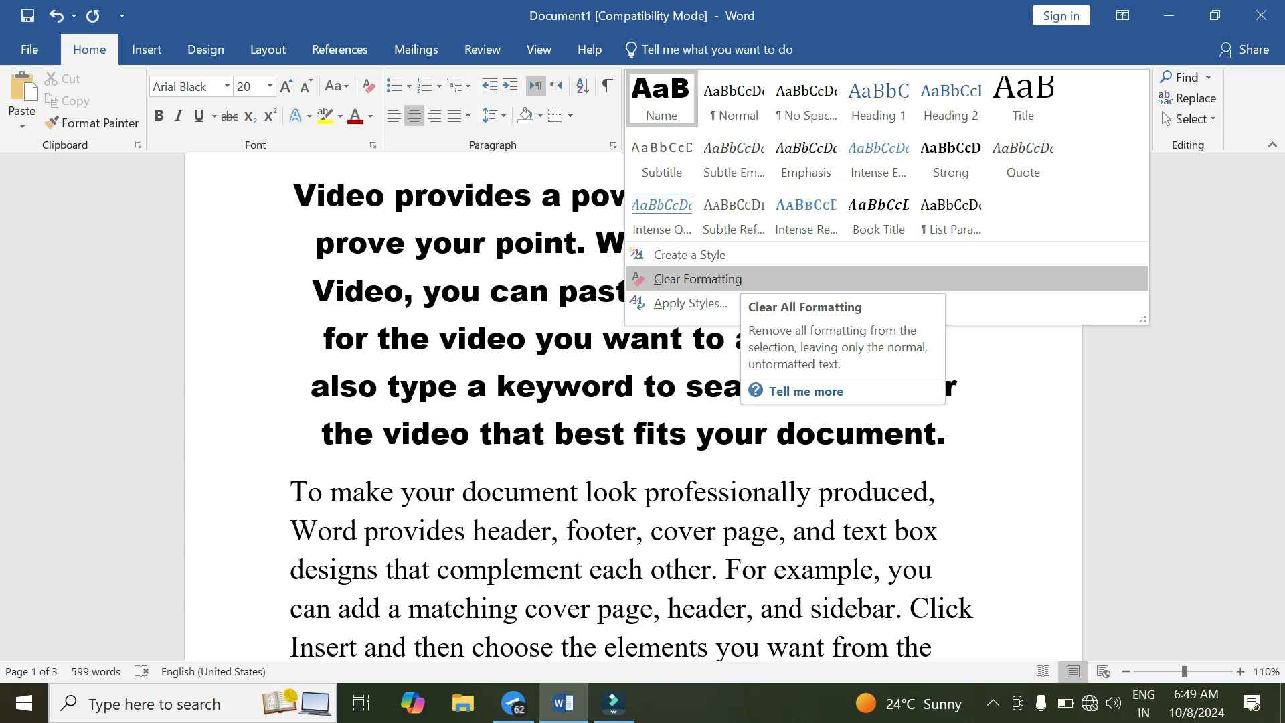
pyautogui.click(735, 280)
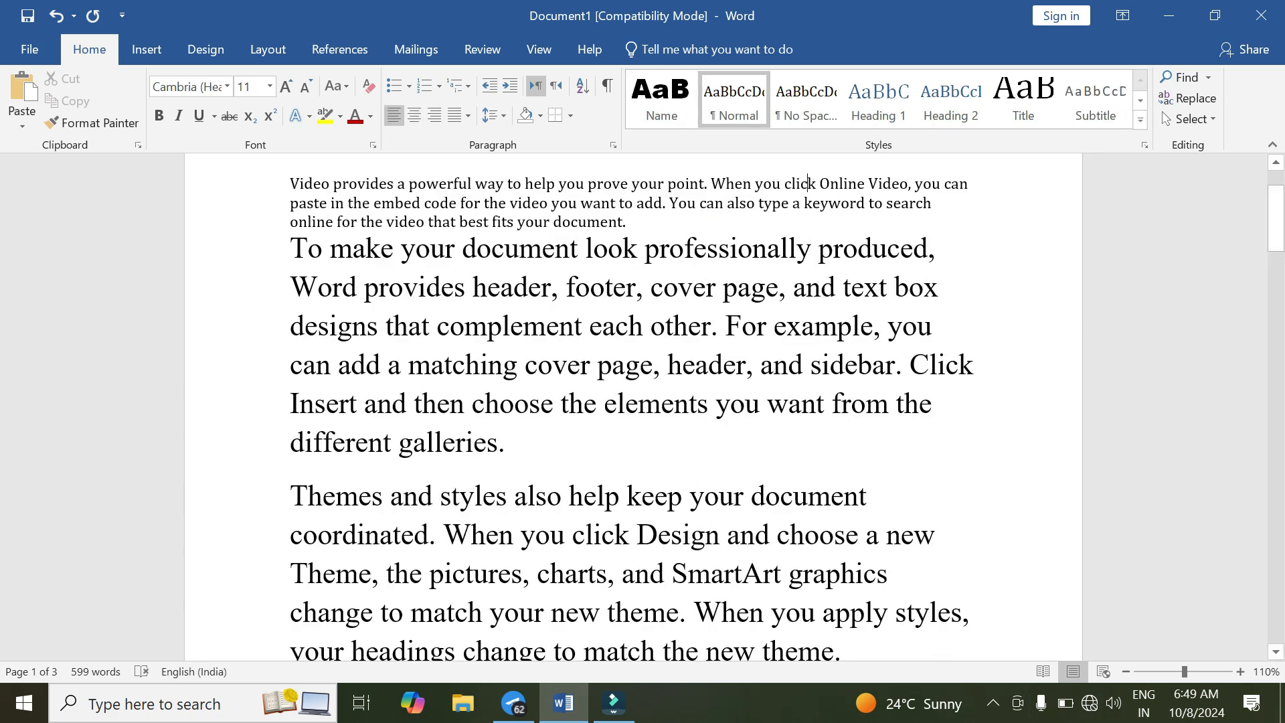
pyautogui.hotkey('ctrl', 'z')
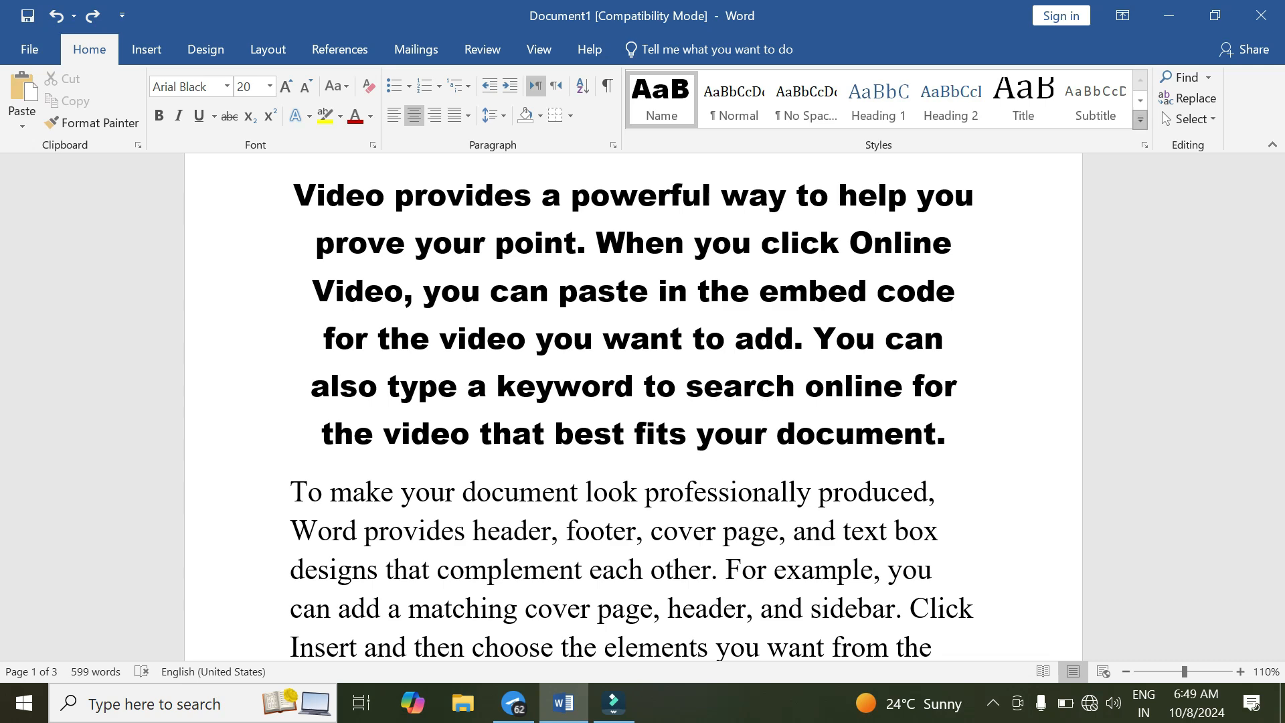
# Use Apply Styles to modify the first paragraph's Name style to the Algerian font at 18 pt
pyautogui.click(1141, 119)
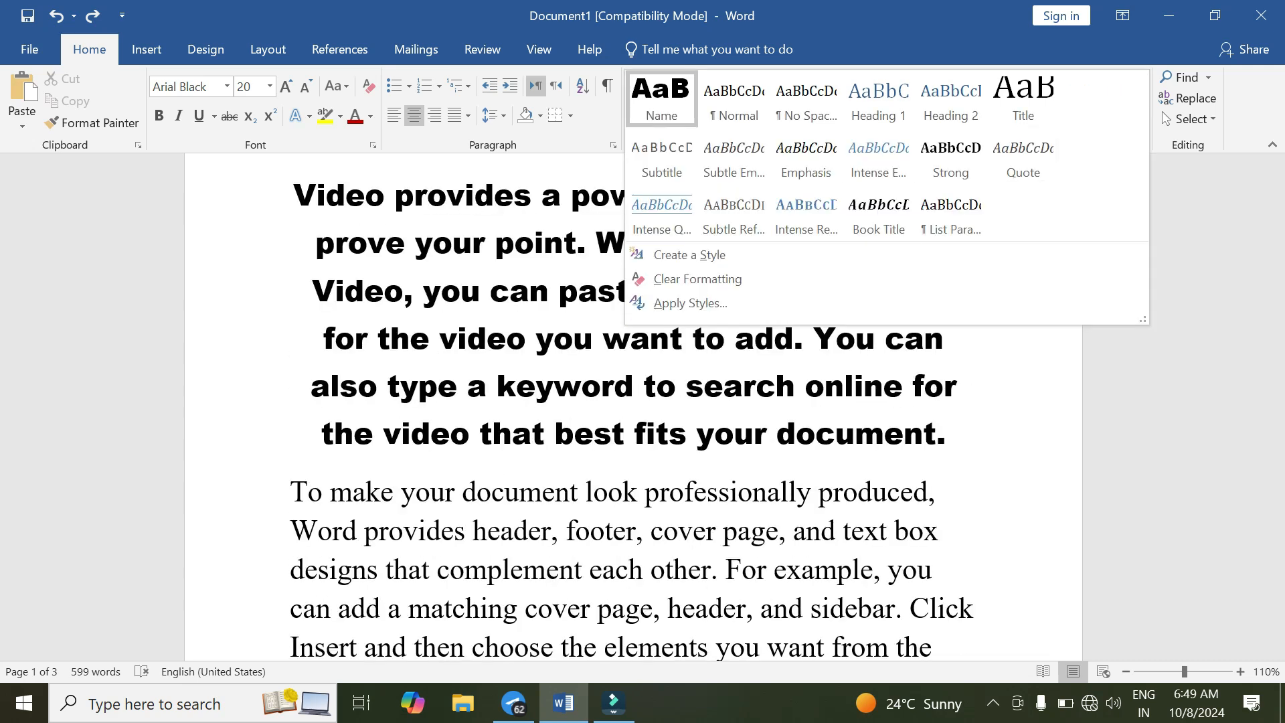
pyautogui.press('Escape')
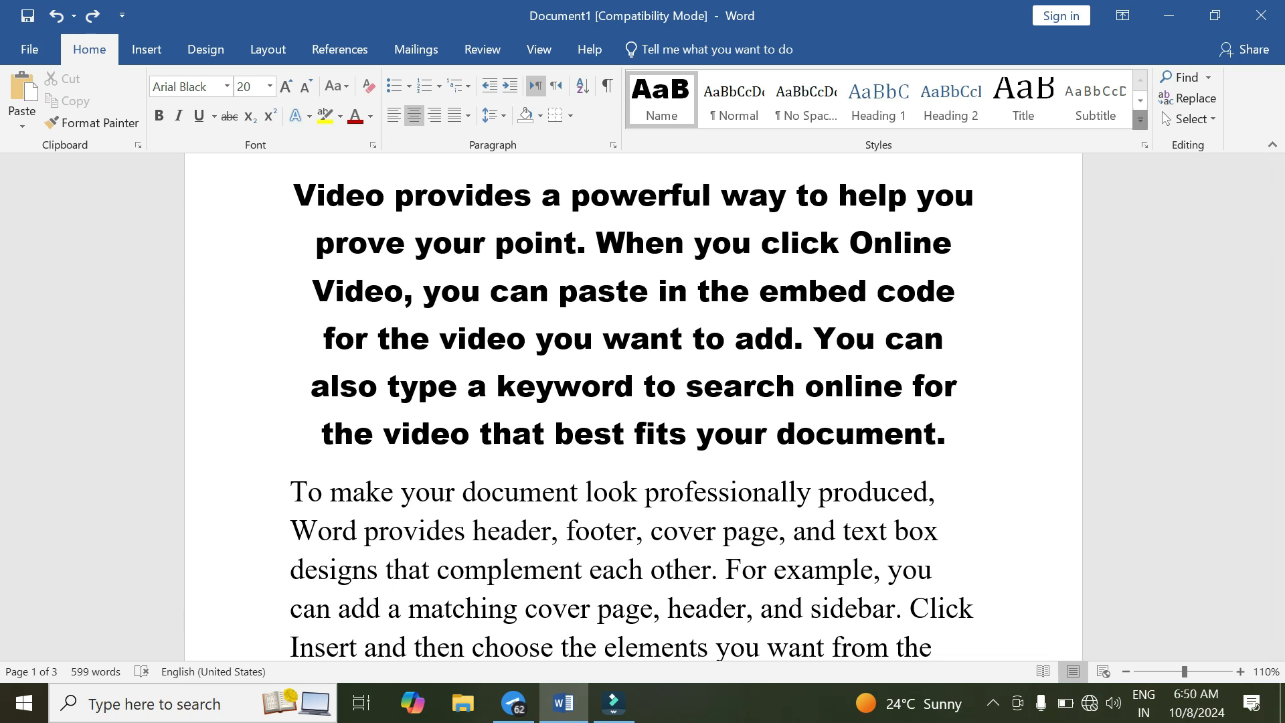
pyautogui.click(1141, 120)
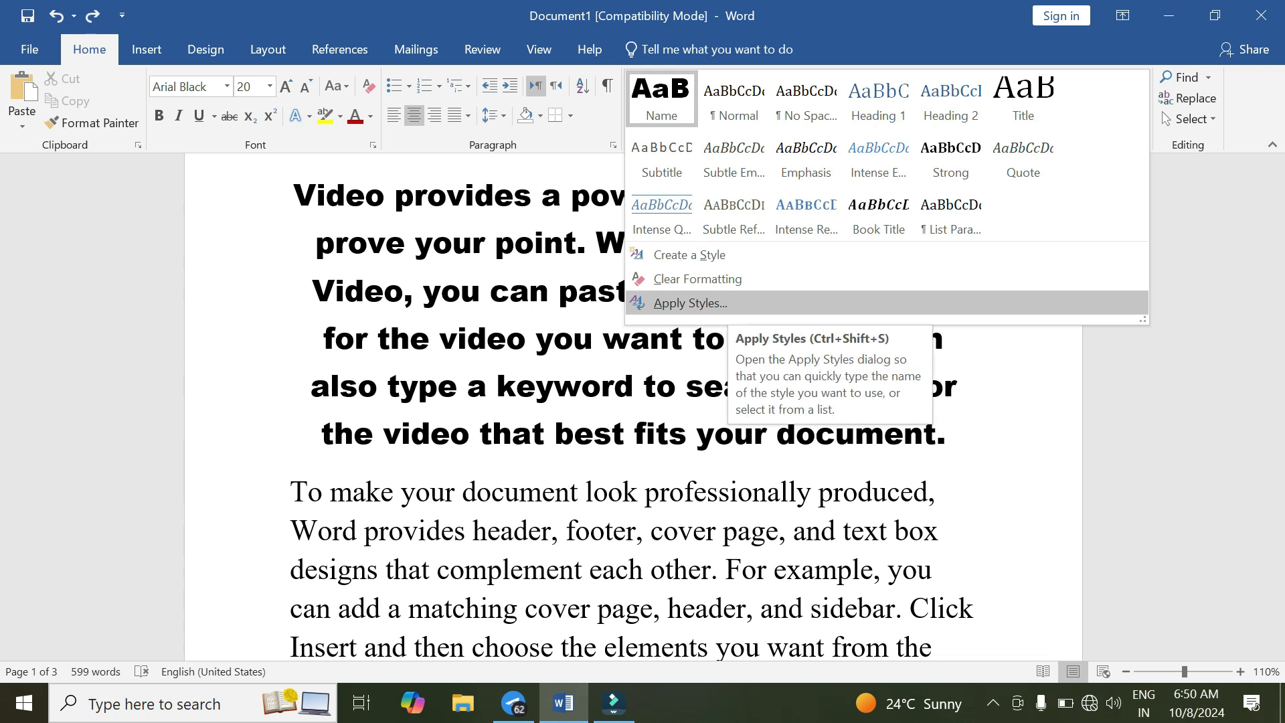
pyautogui.click(723, 304)
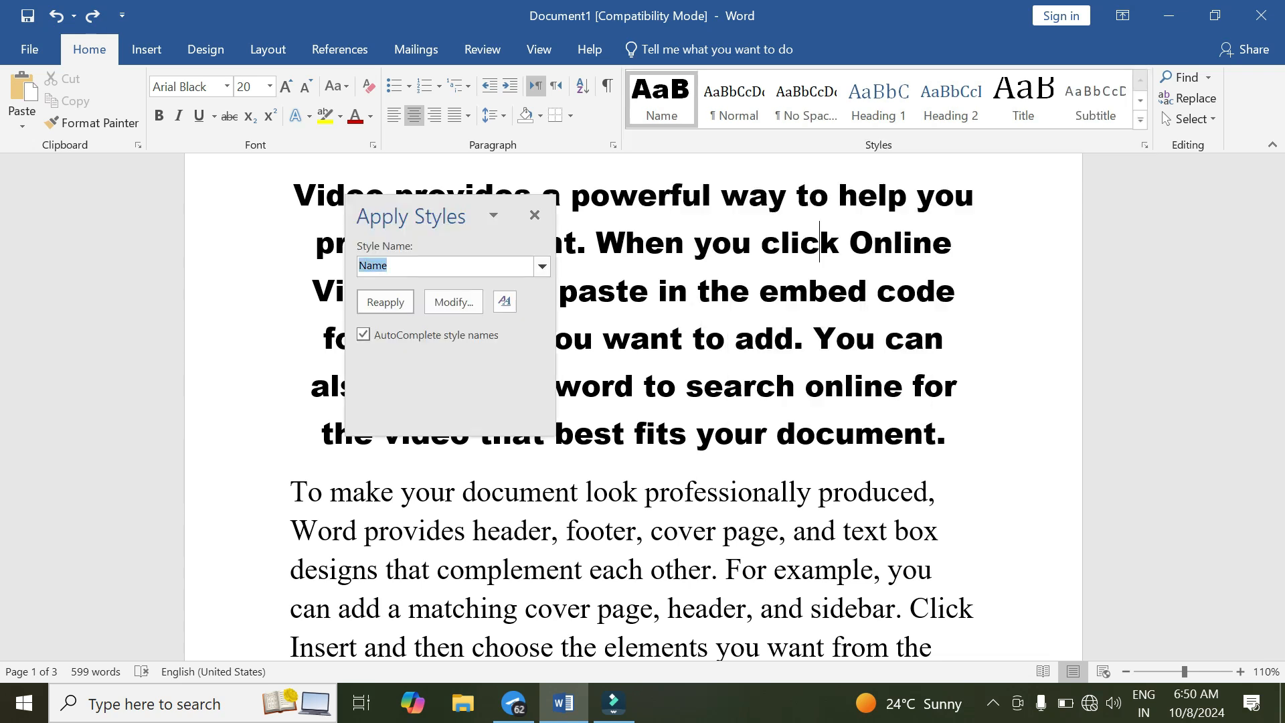
pyautogui.moveTo(428, 216); pyautogui.dragTo(841, 207)
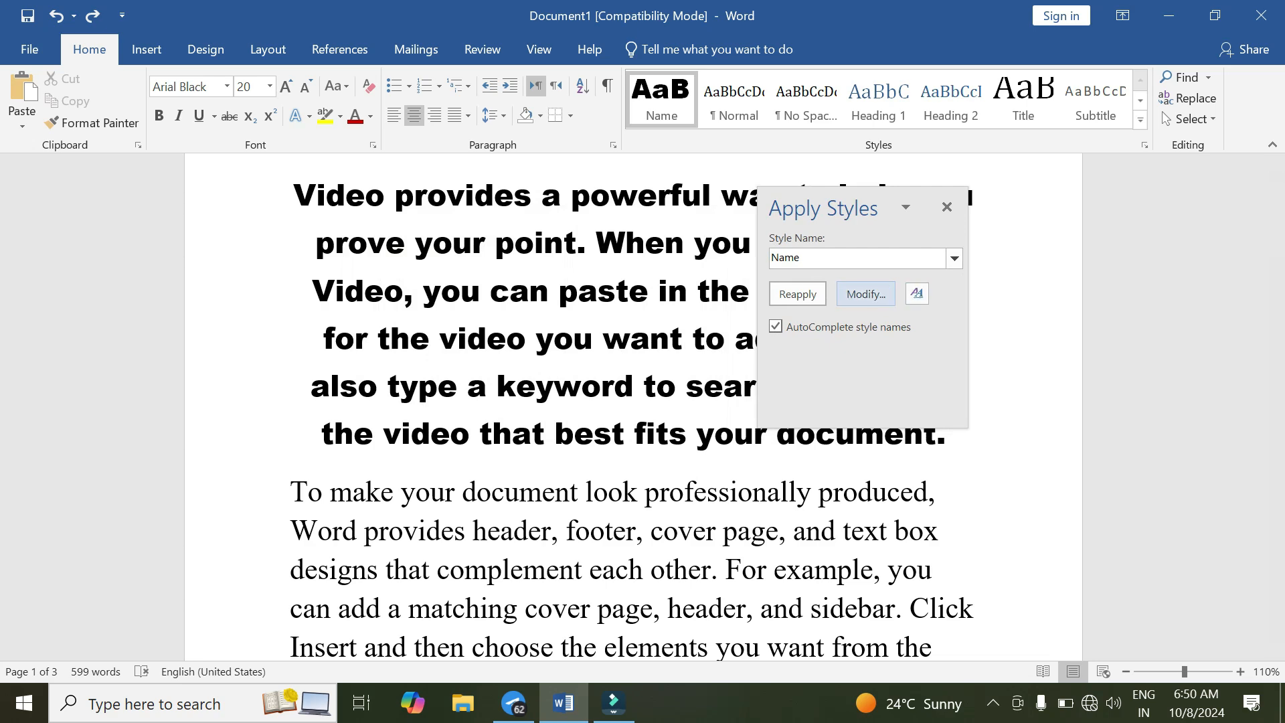
pyautogui.click(865, 294)
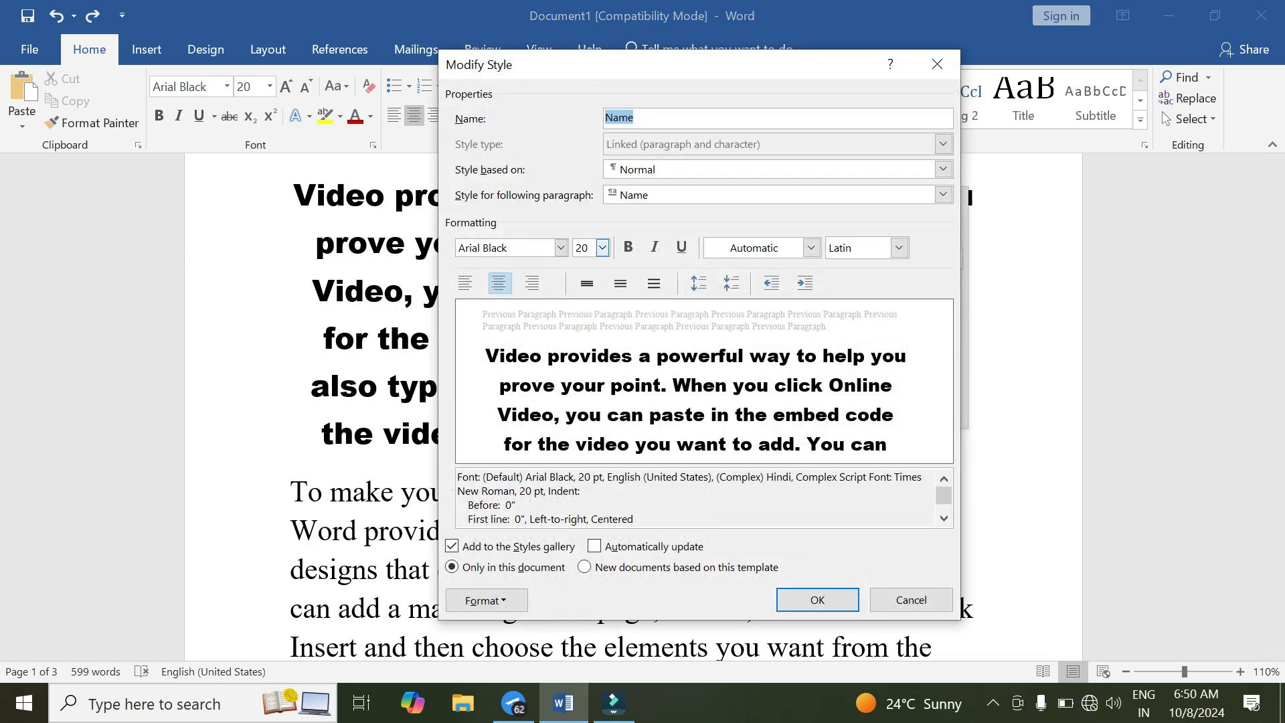
pyautogui.click(561, 247)
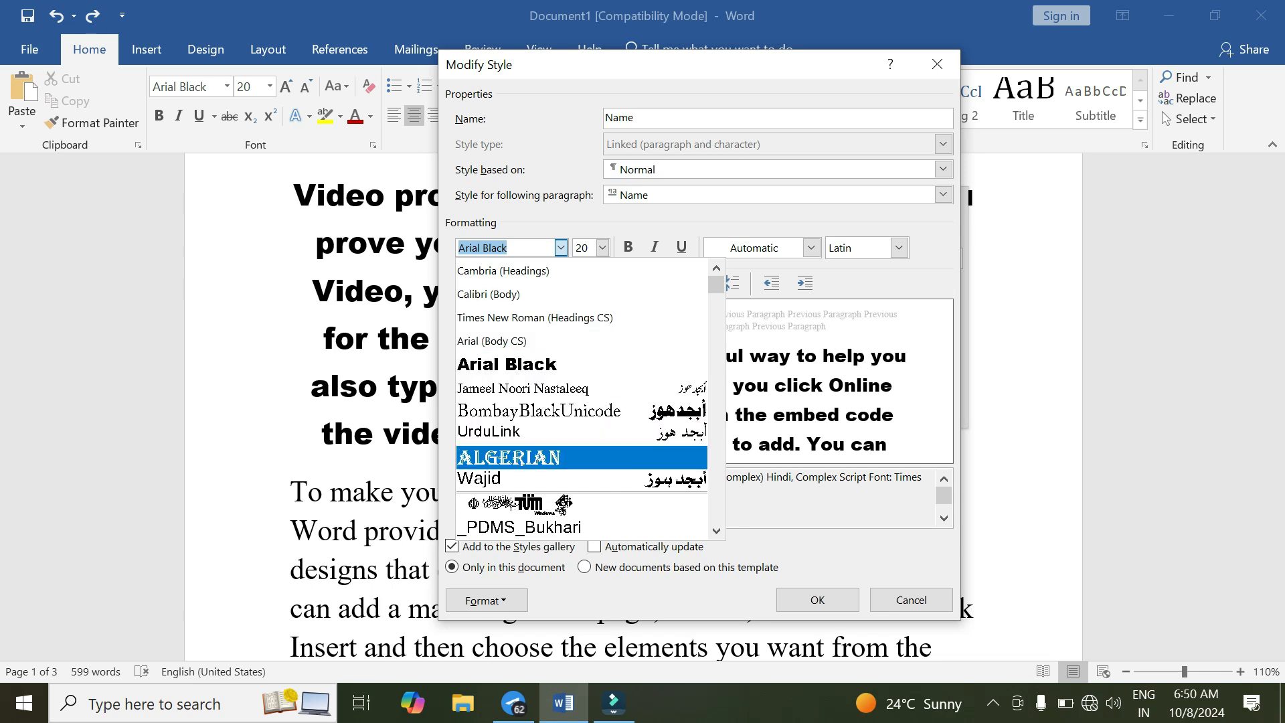
pyautogui.click(536, 458)
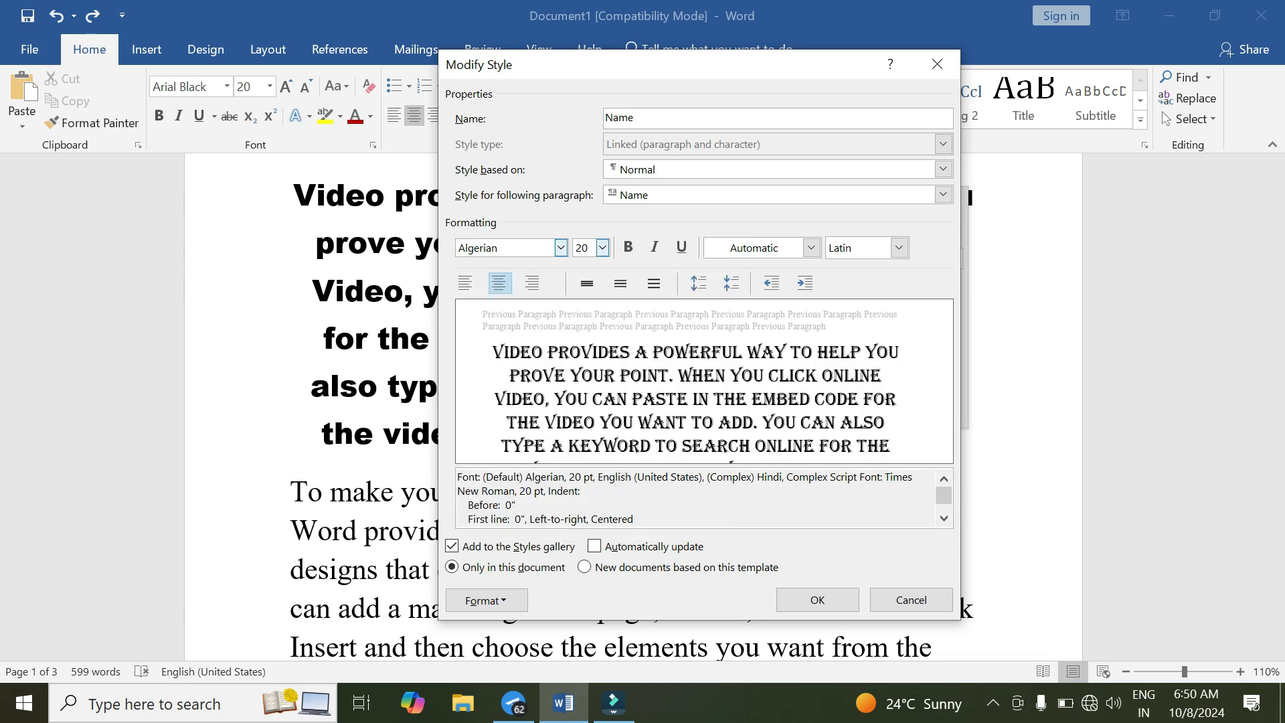
pyautogui.click(602, 248)
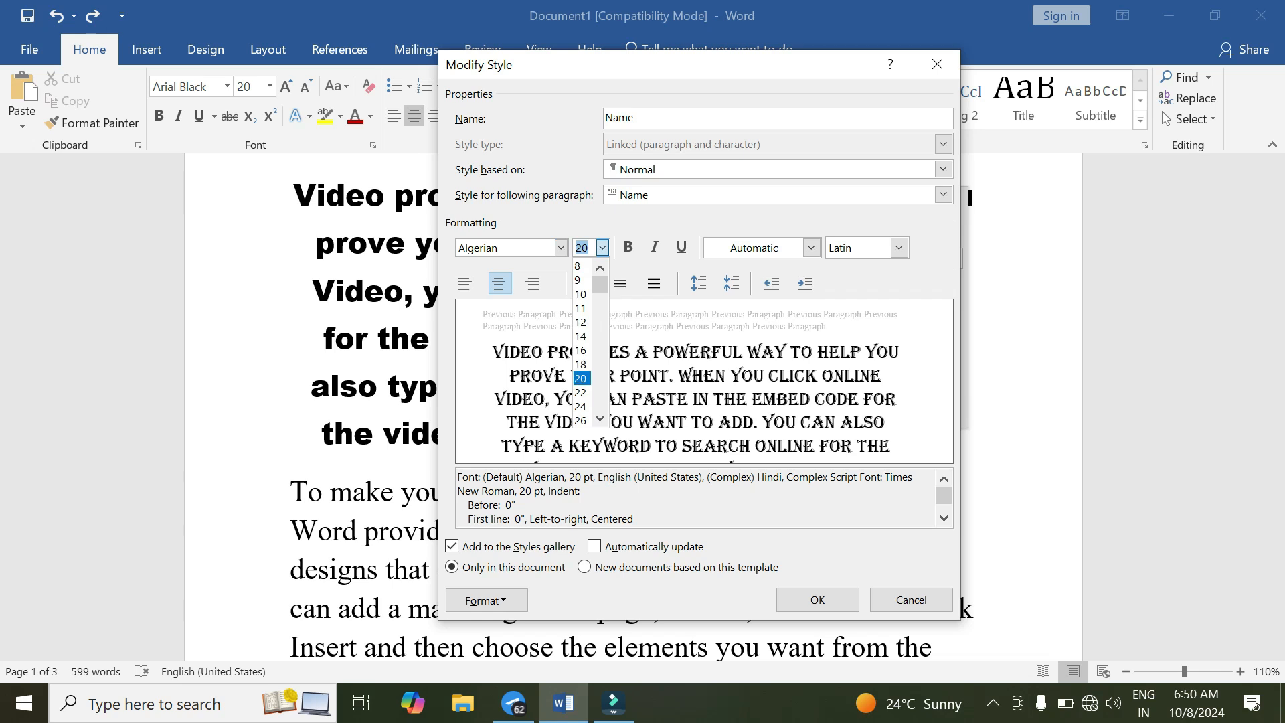
pyautogui.click(580, 364)
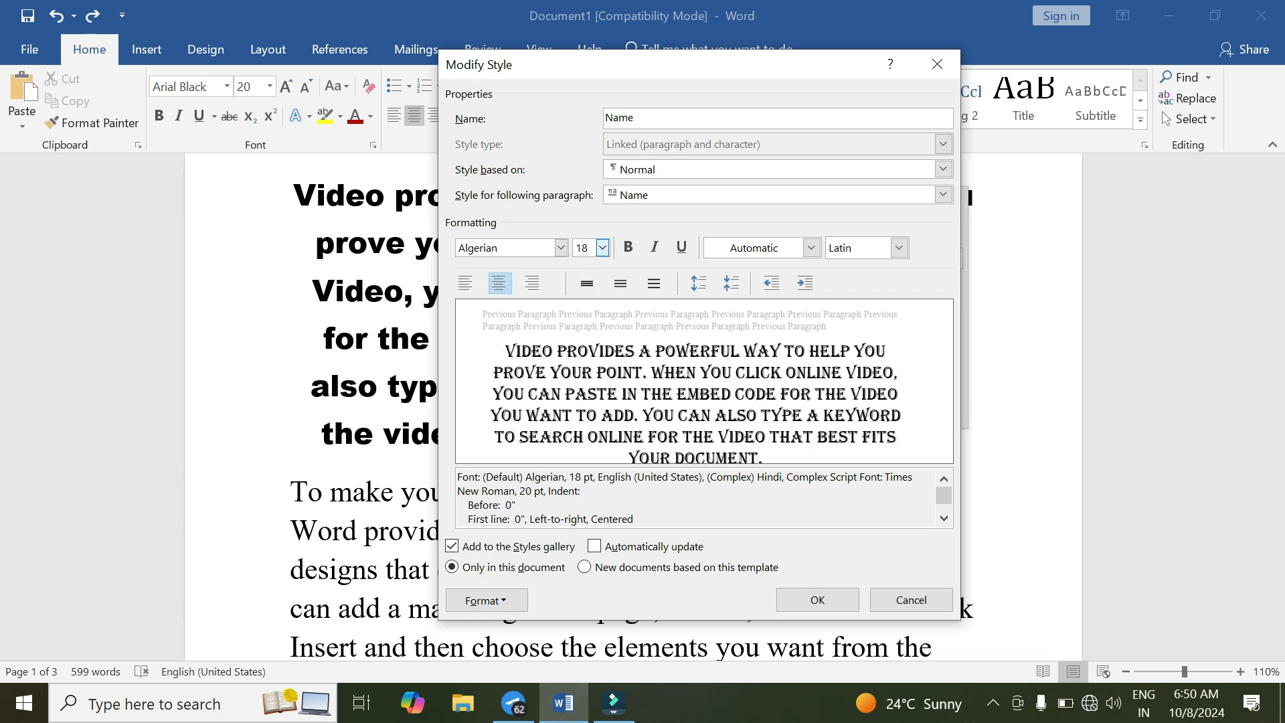
pyautogui.click(817, 600)
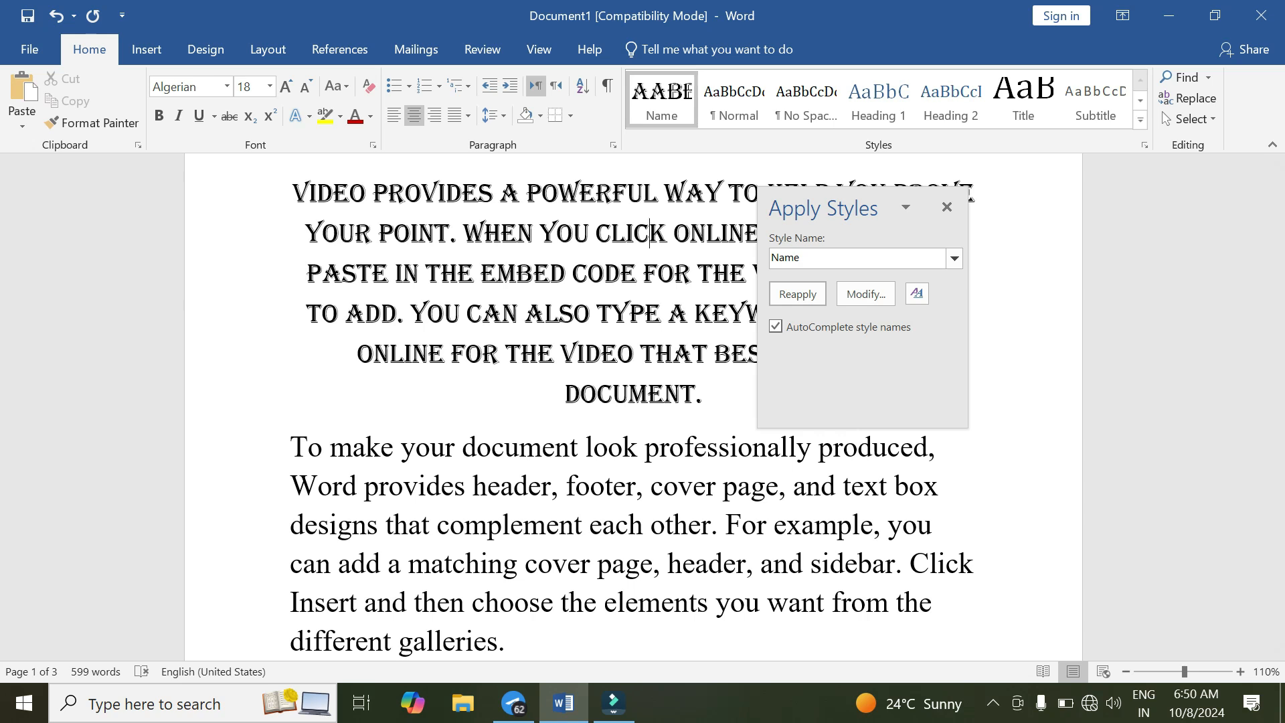
pyautogui.click(946, 207)
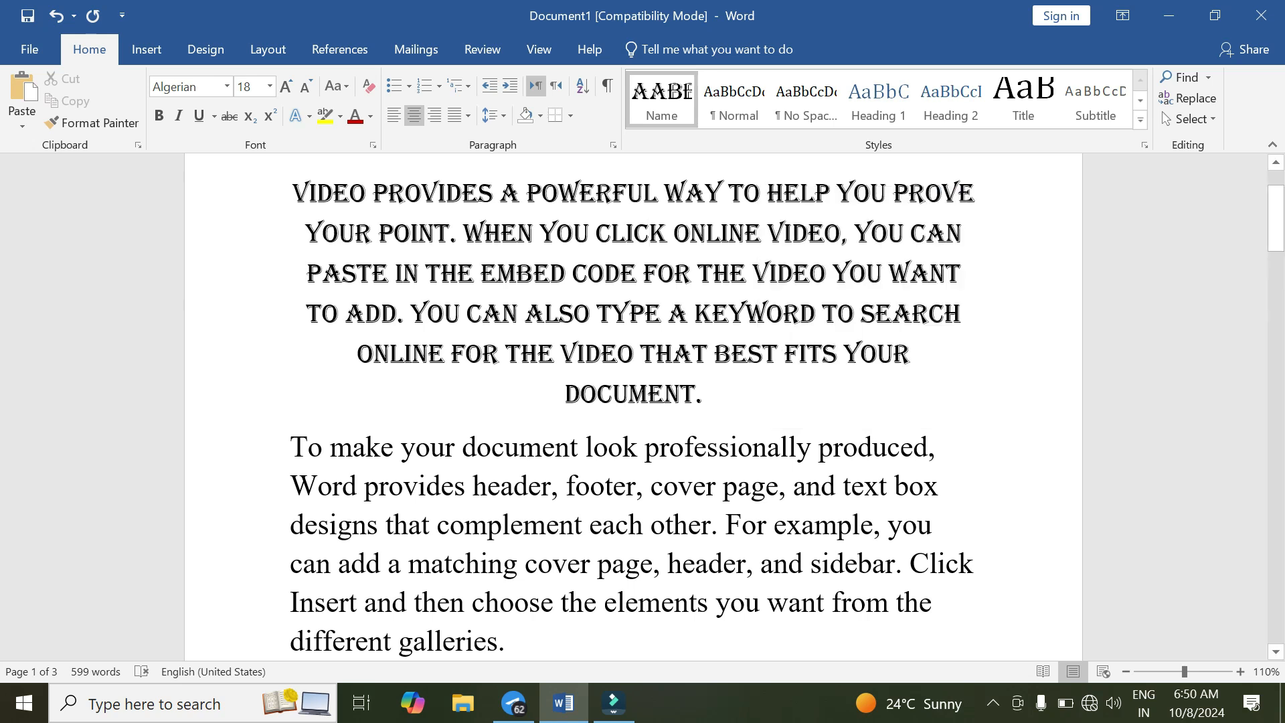
# Try the Name style on the paragraph starting "To make your document", and undo back to before the style's font change
pyautogui.click(291, 446)
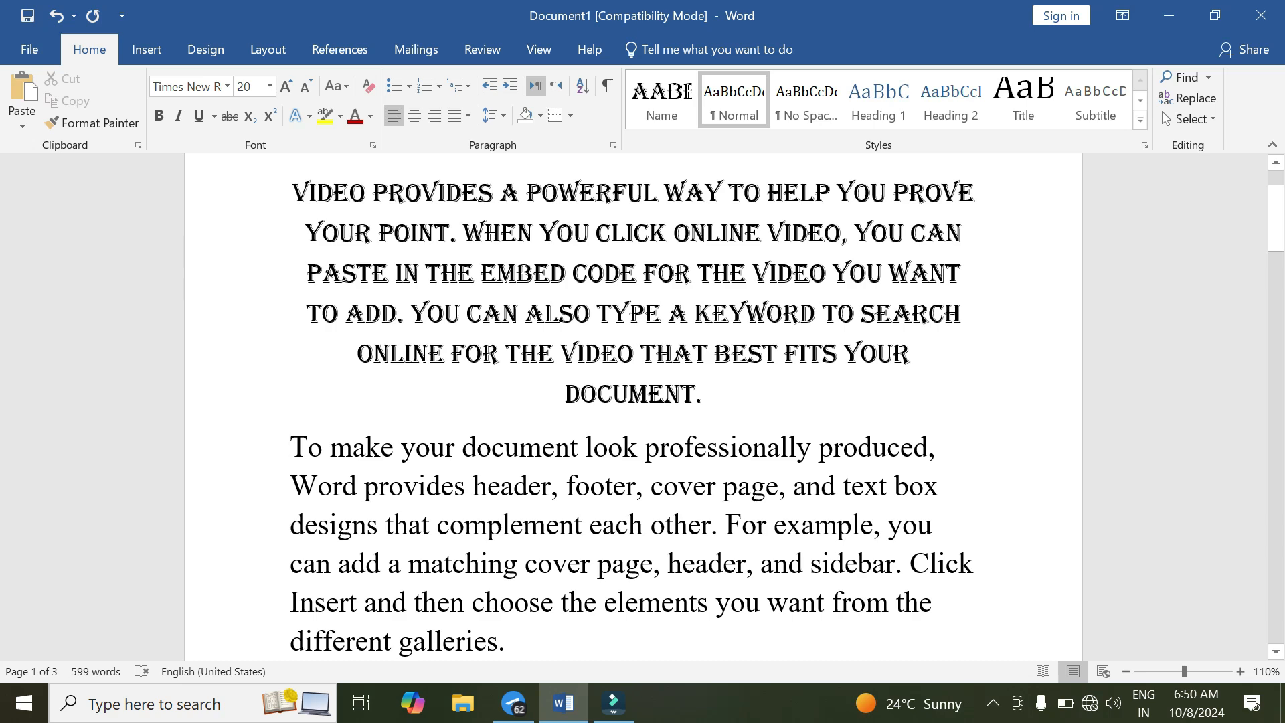
pyautogui.click(659, 101)
pyautogui.click(669, 446)
pyautogui.hotkey('ctrl', 'z')
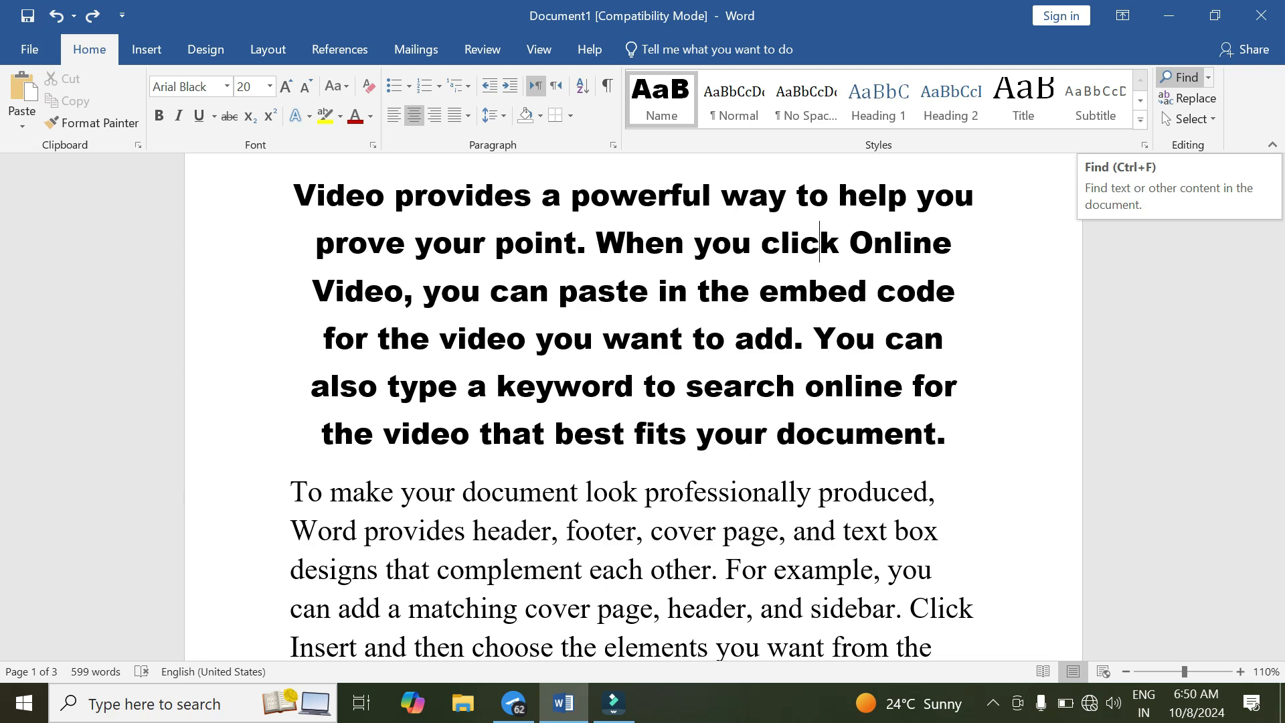
# Search the document for the word "video"
pyautogui.click(1181, 77)
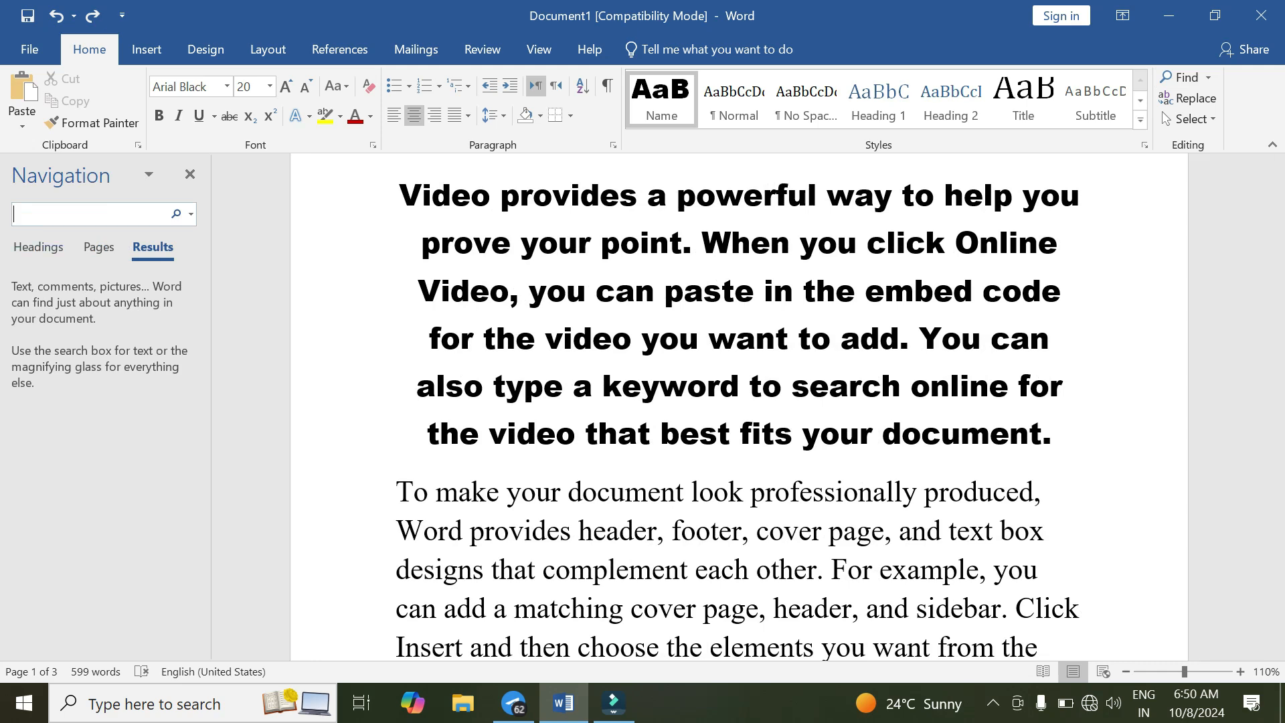
pyautogui.write('vide')
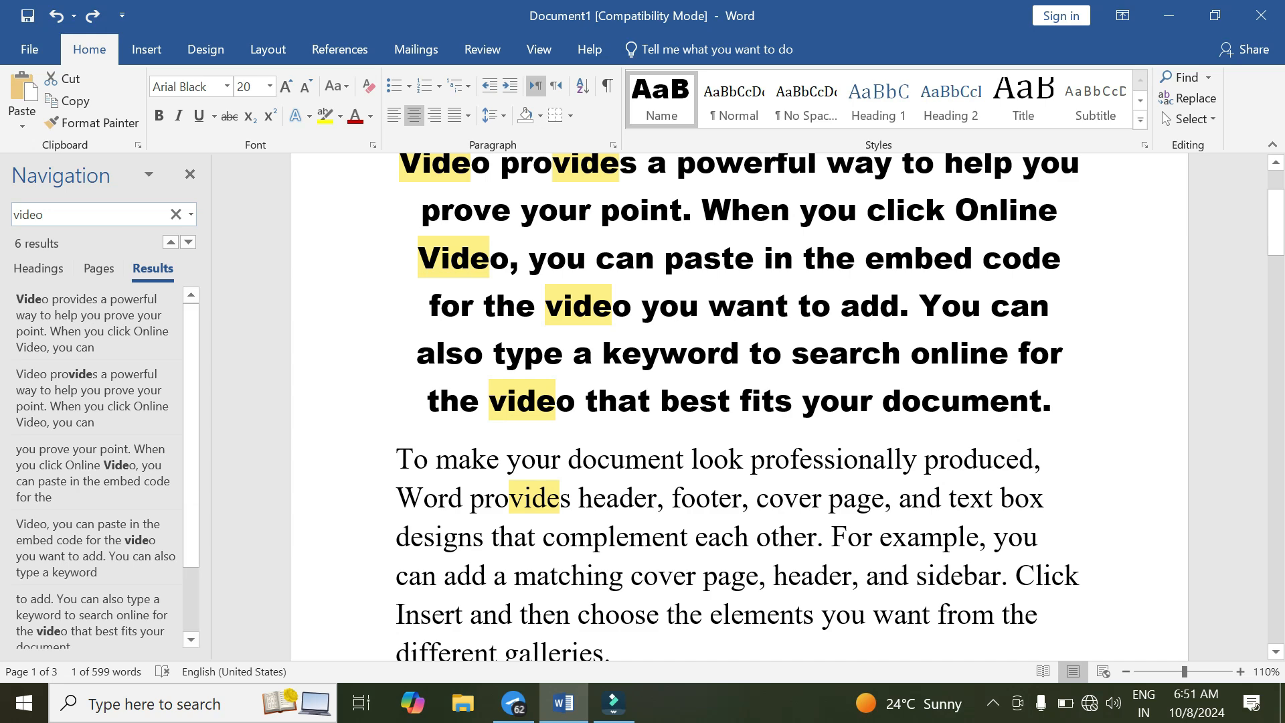
pyautogui.write('o')
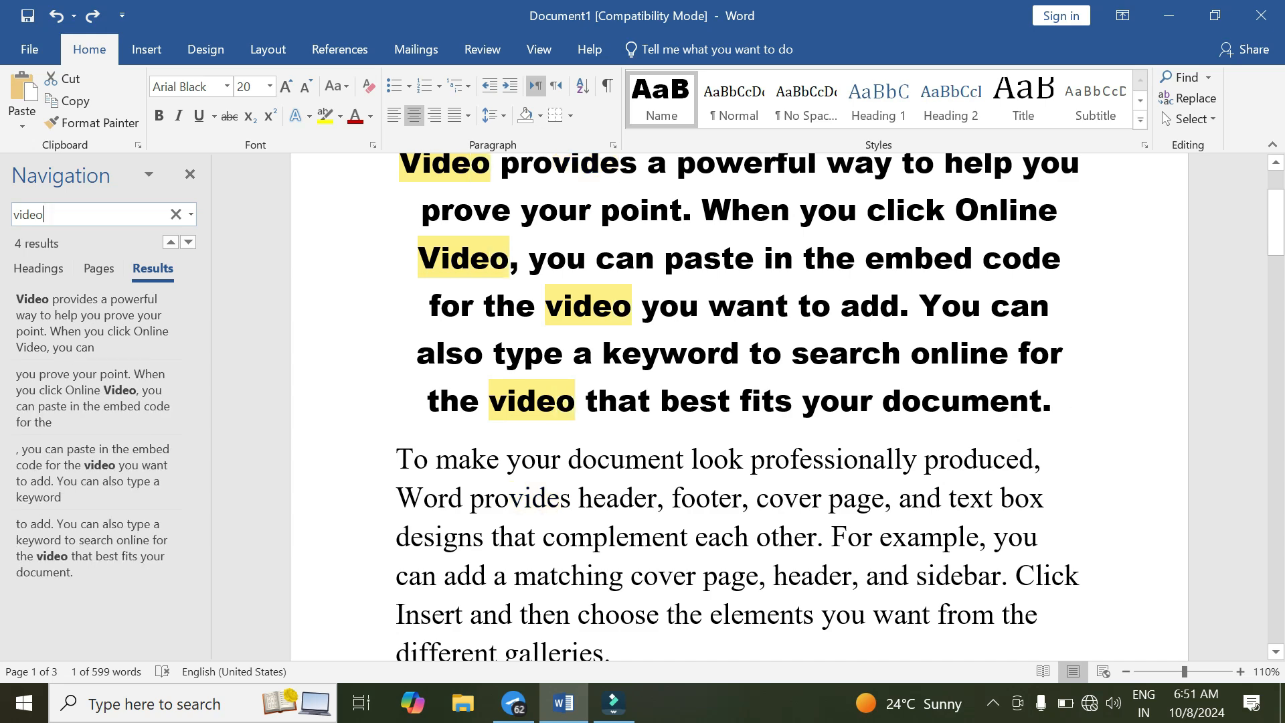
# Replace "Video" with "Audio" in a single occurrence, and replace all remaining occurrences in the document
pyautogui.scroll(2, 739, 402)
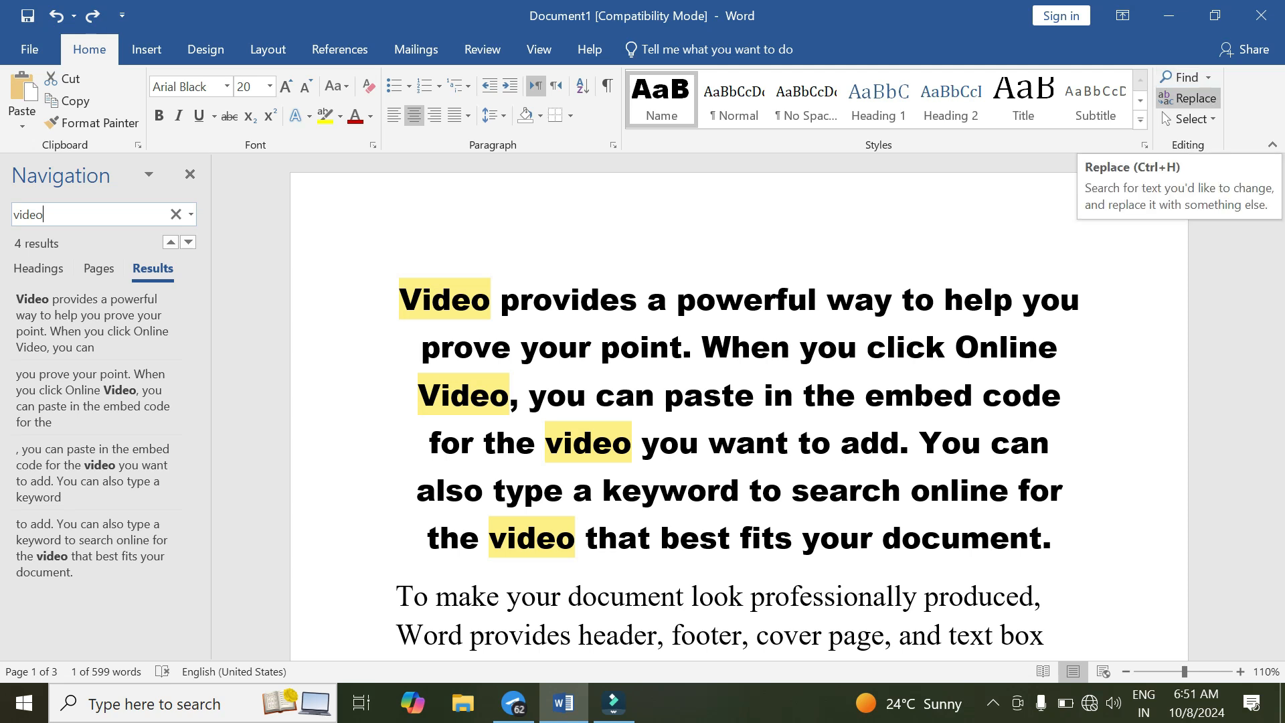
pyautogui.click(1188, 98)
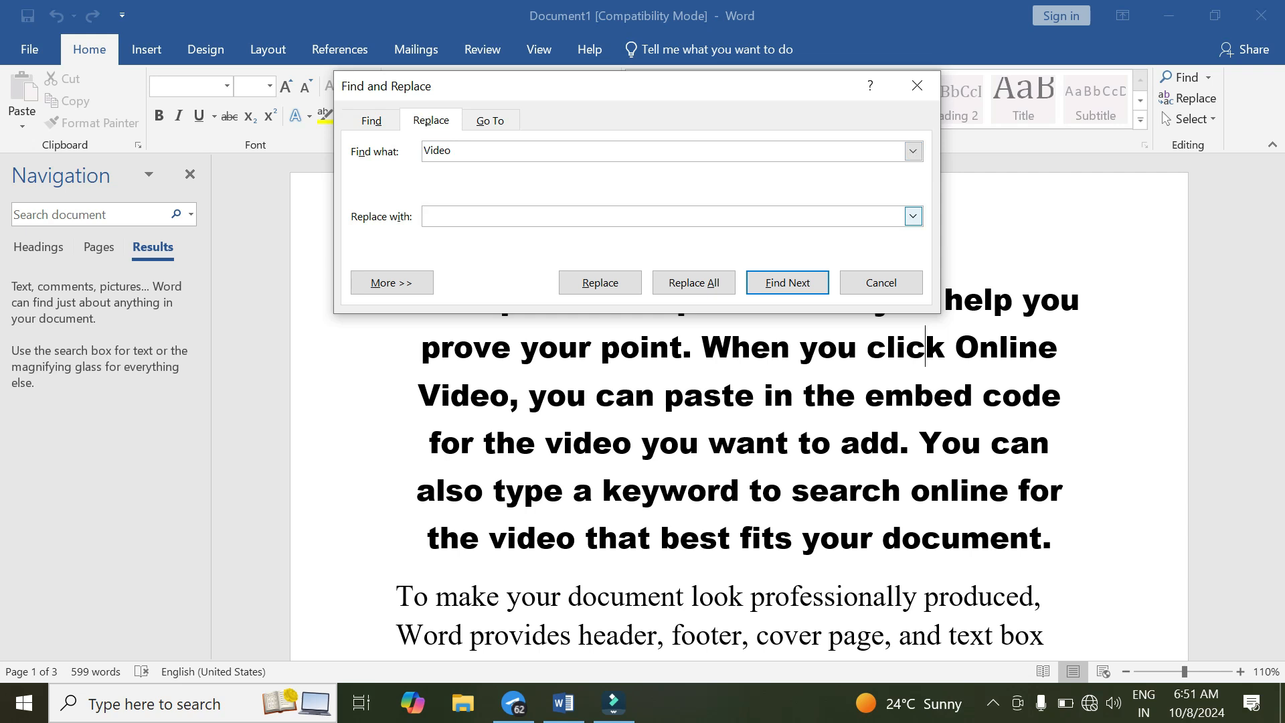
pyautogui.write('Audio')
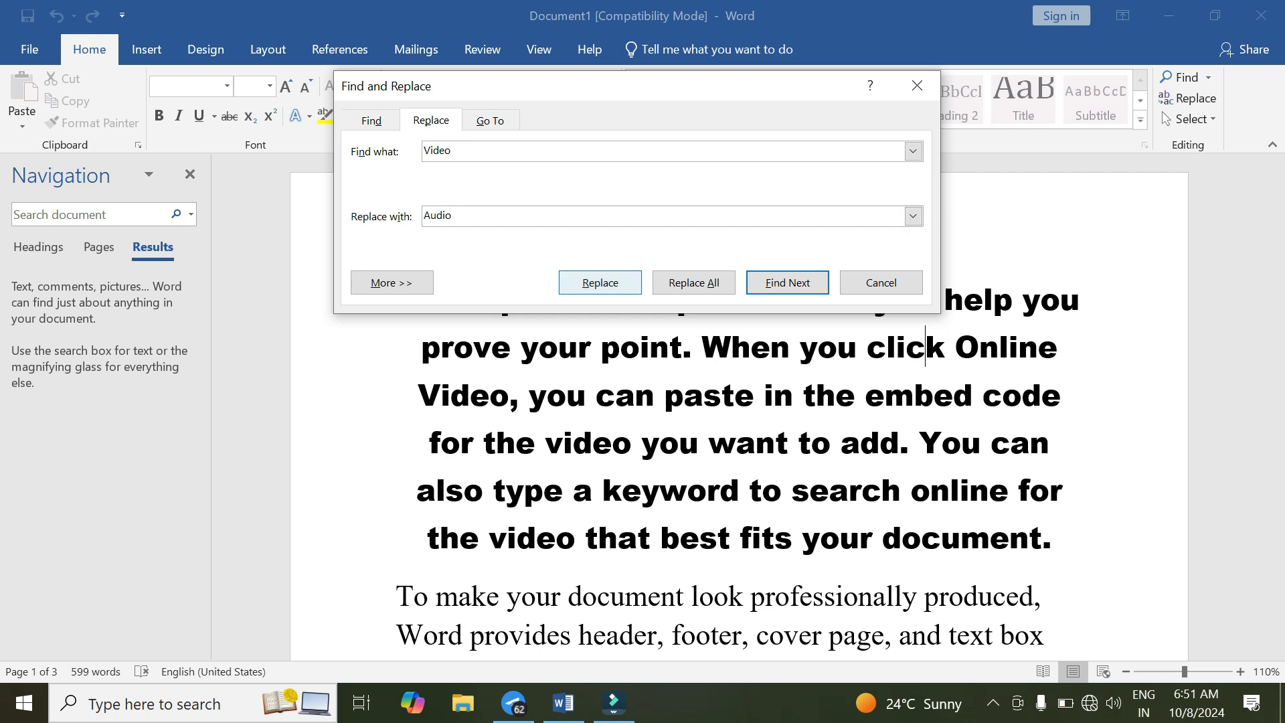
pyautogui.click(600, 283)
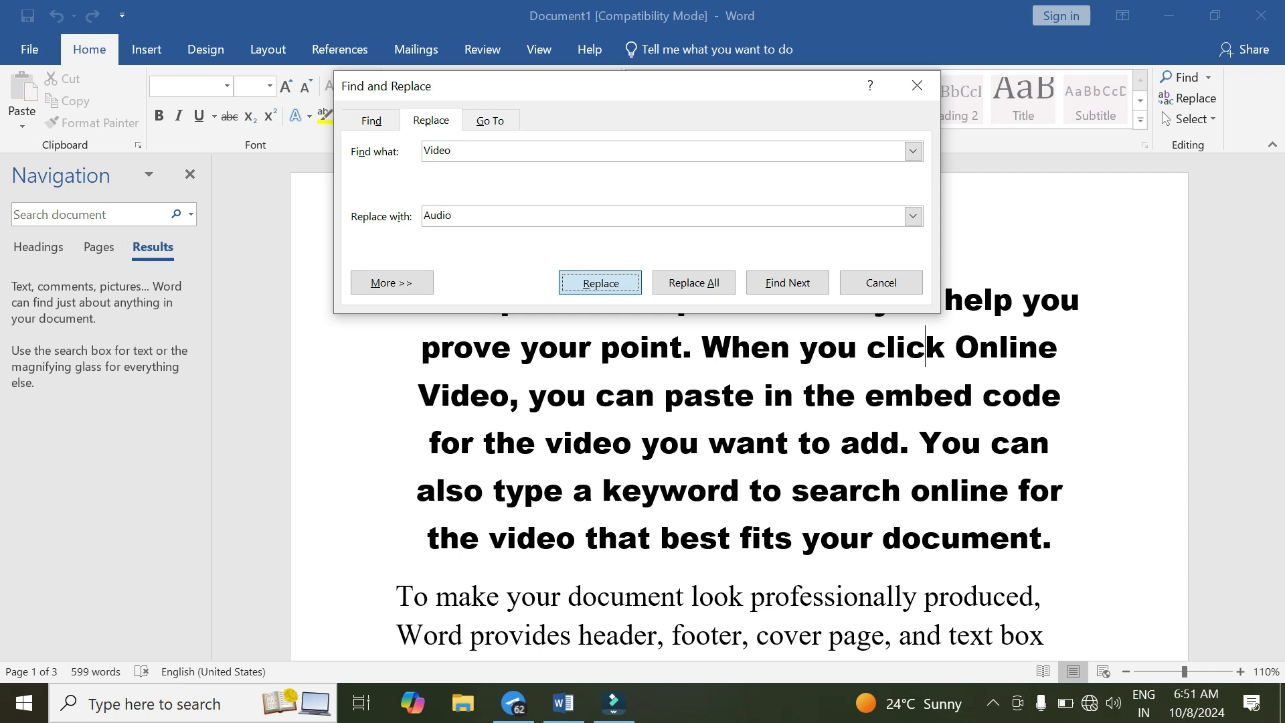
pyautogui.moveTo(611, 95); pyautogui.dragTo(840, 230)
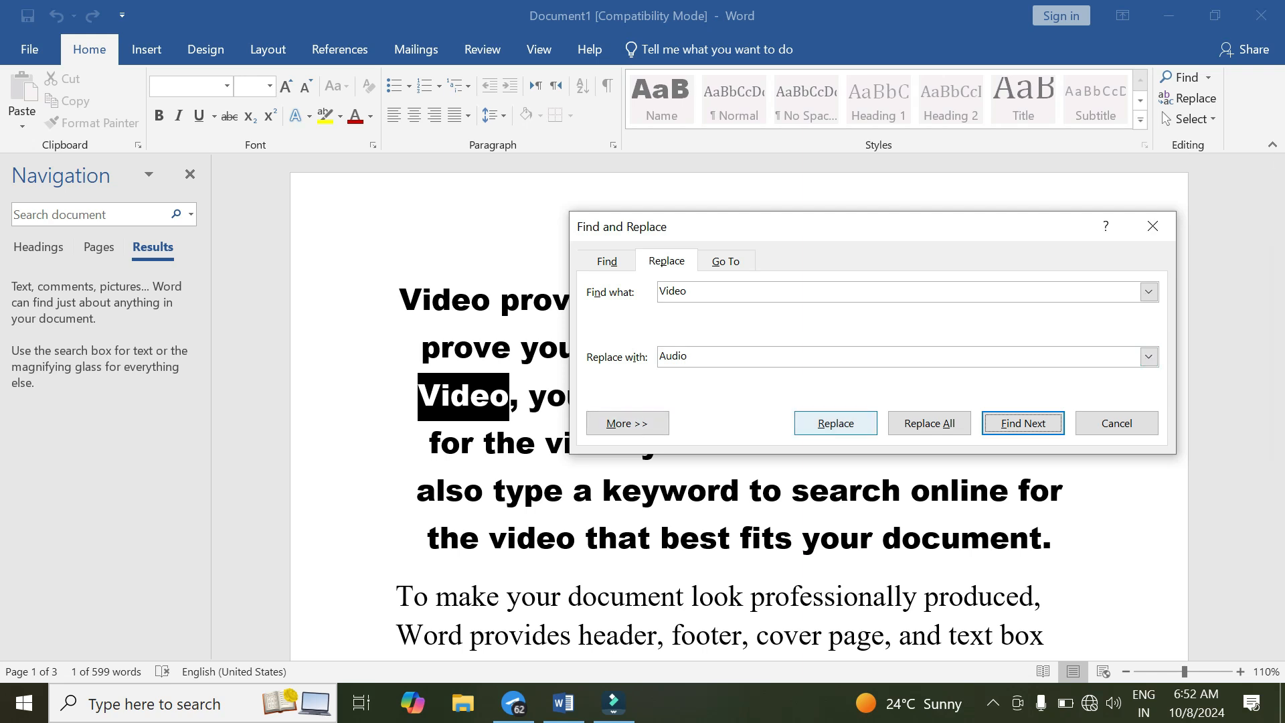
pyautogui.click(836, 423)
pyautogui.click(836, 422)
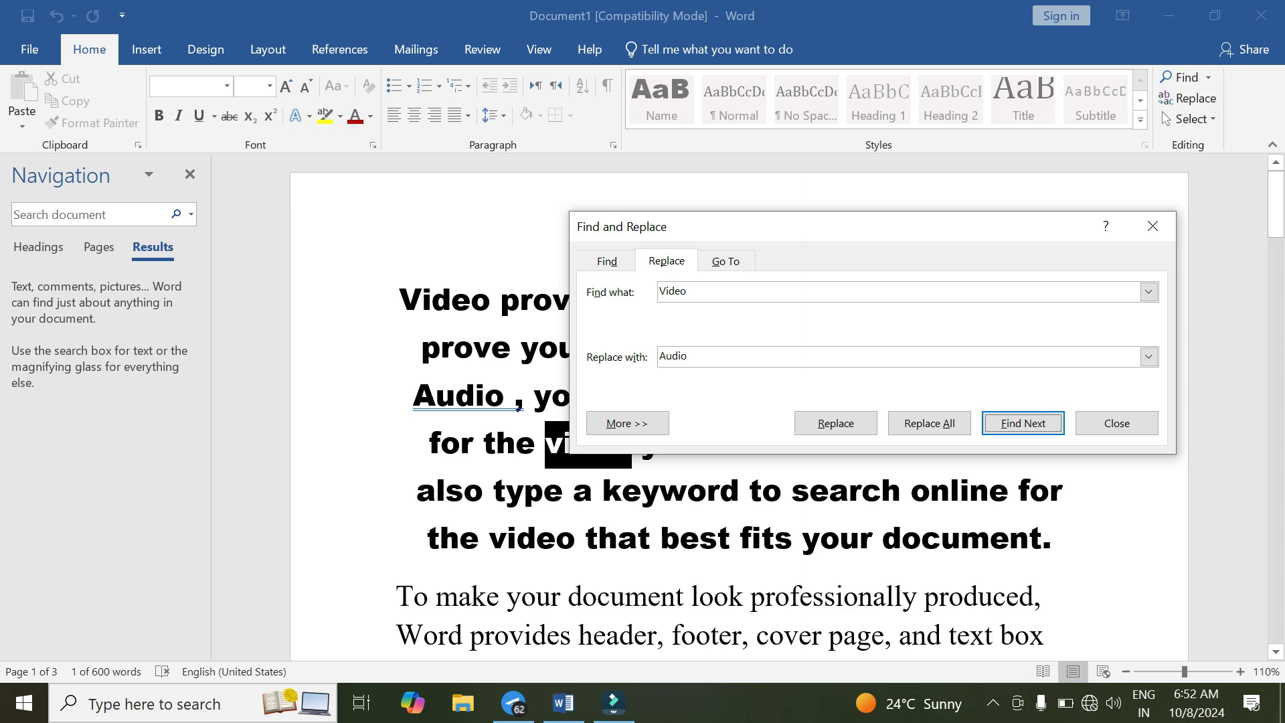
pyautogui.click(929, 423)
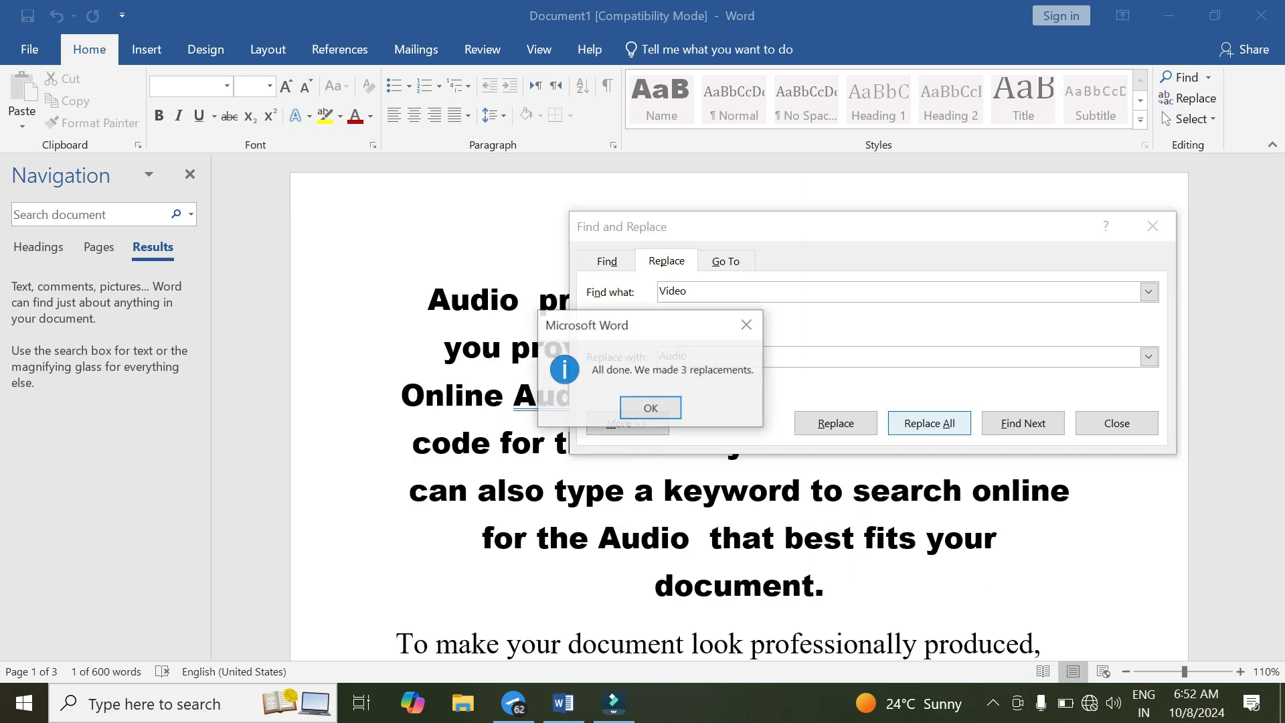
pyautogui.press('Return')
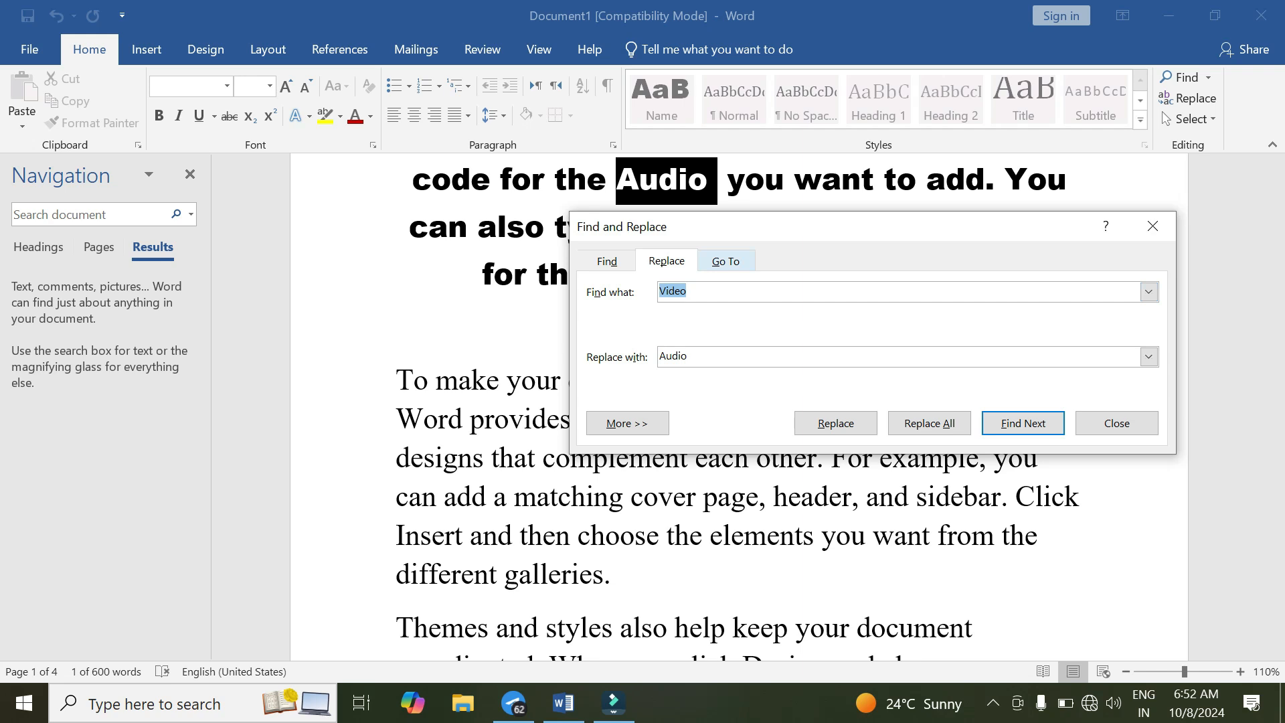
# Use Go To to jump to page 4 of the document, and close the Find and Replace dialog
pyautogui.click(726, 261)
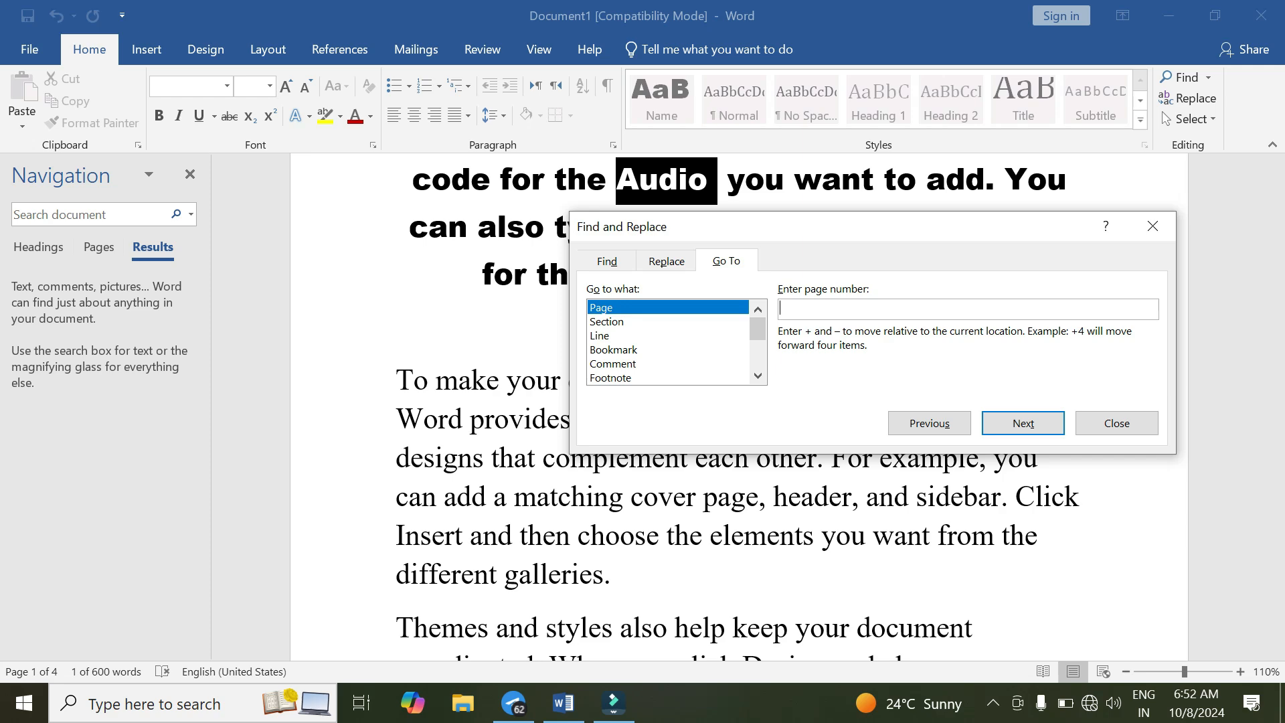
pyautogui.write('4')
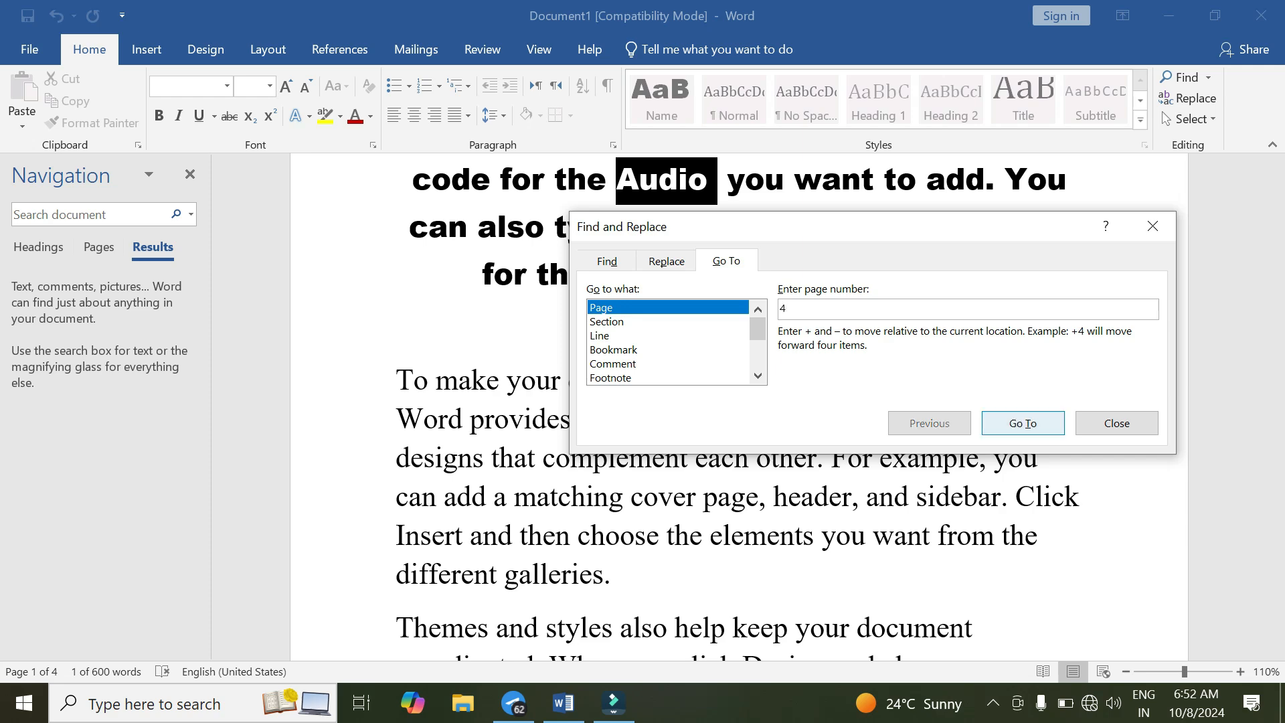
pyautogui.press('Return')
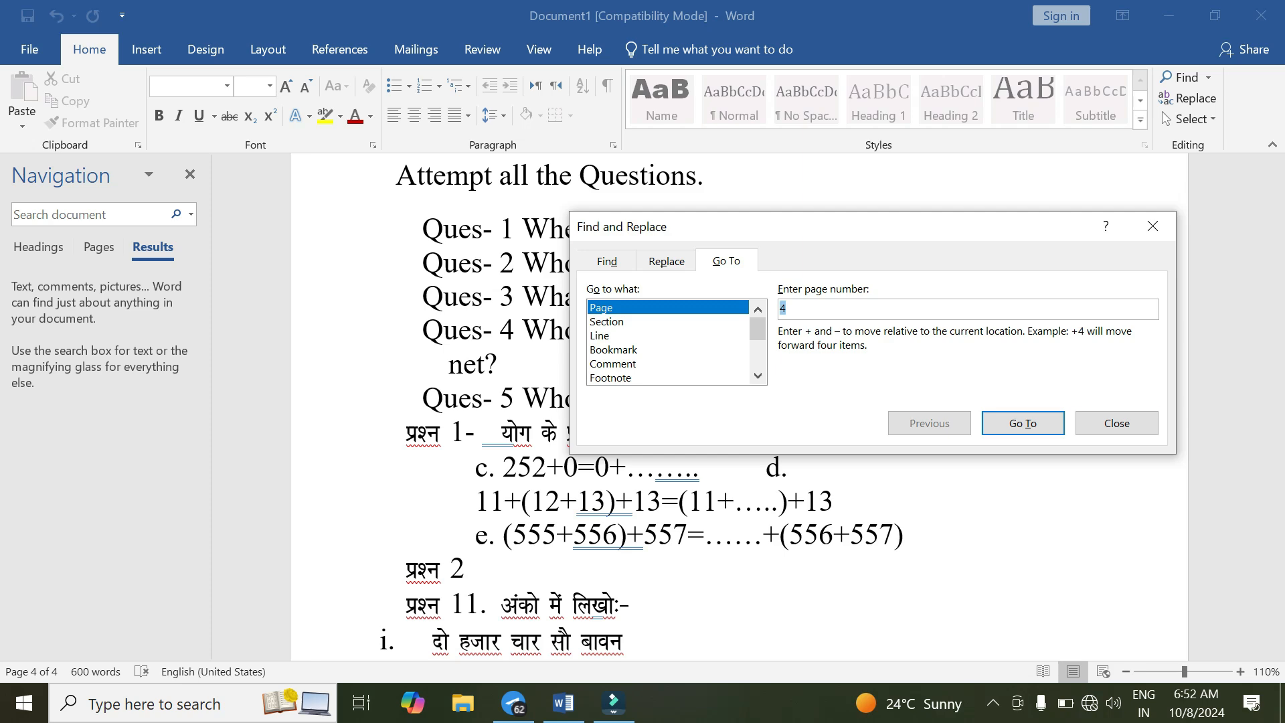
pyautogui.click(1116, 423)
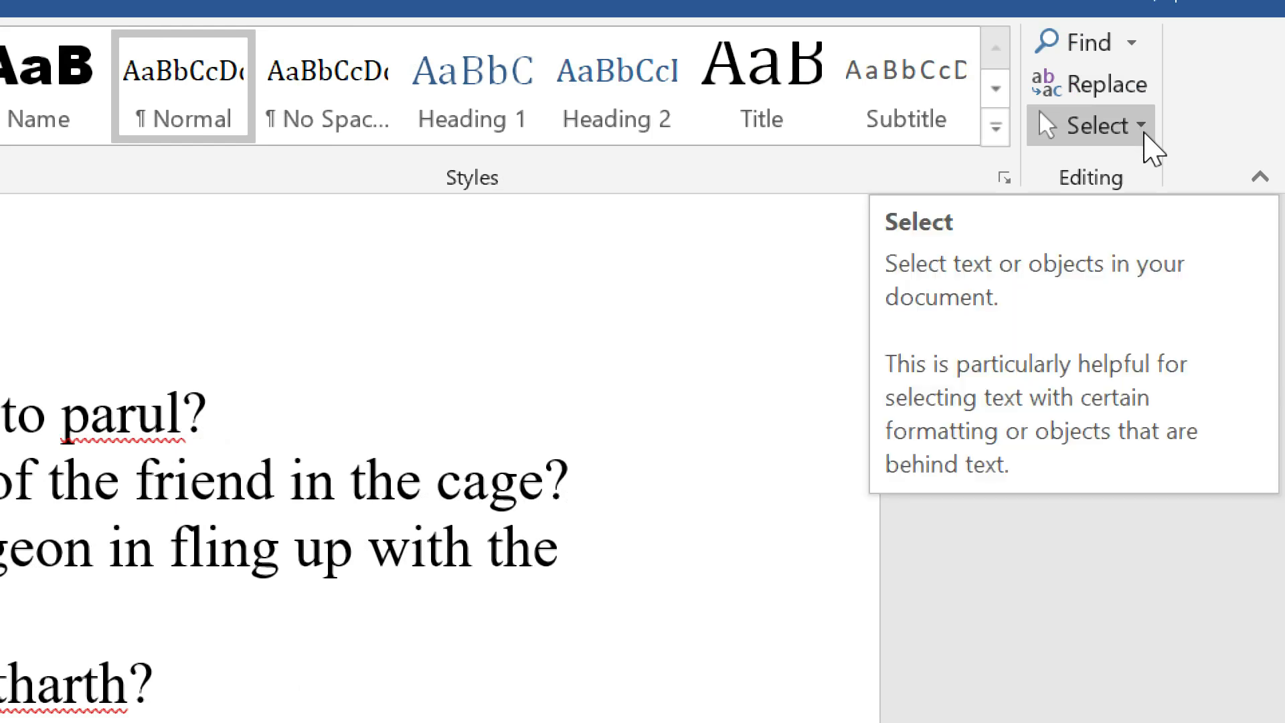
# Select all the text in the document with Select All
pyautogui.click(1142, 127)
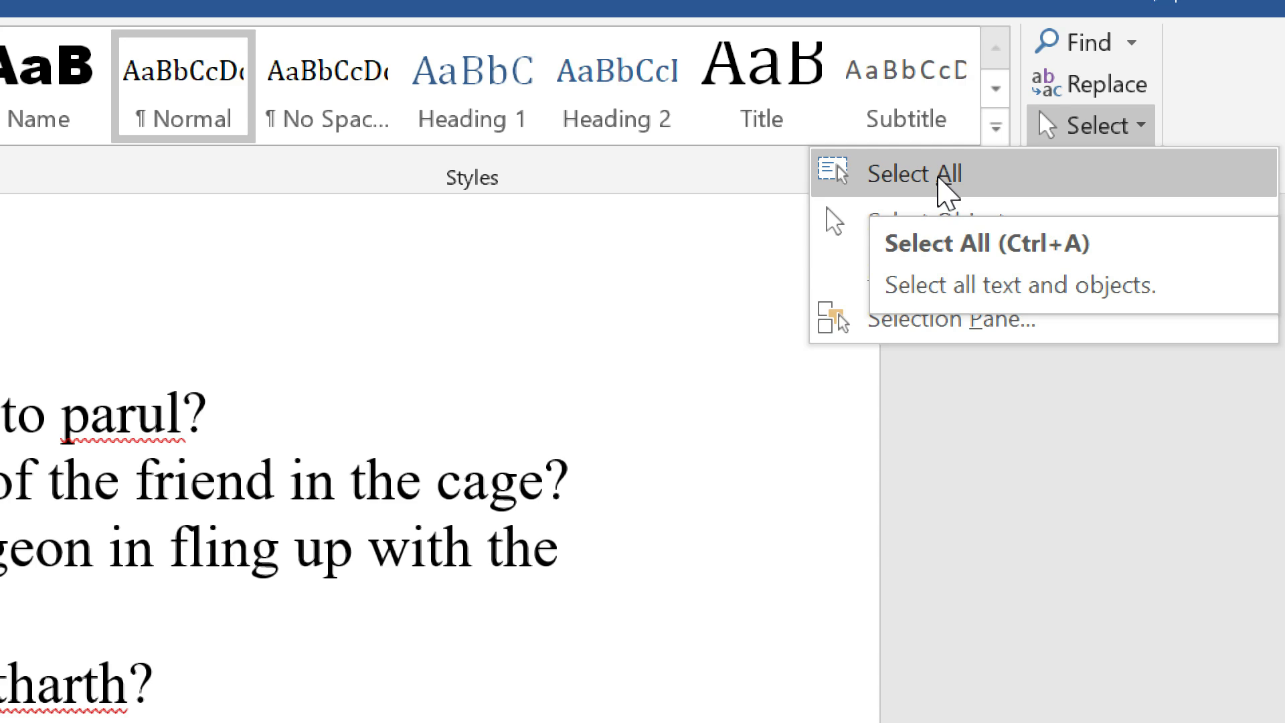
pyautogui.click(941, 181)
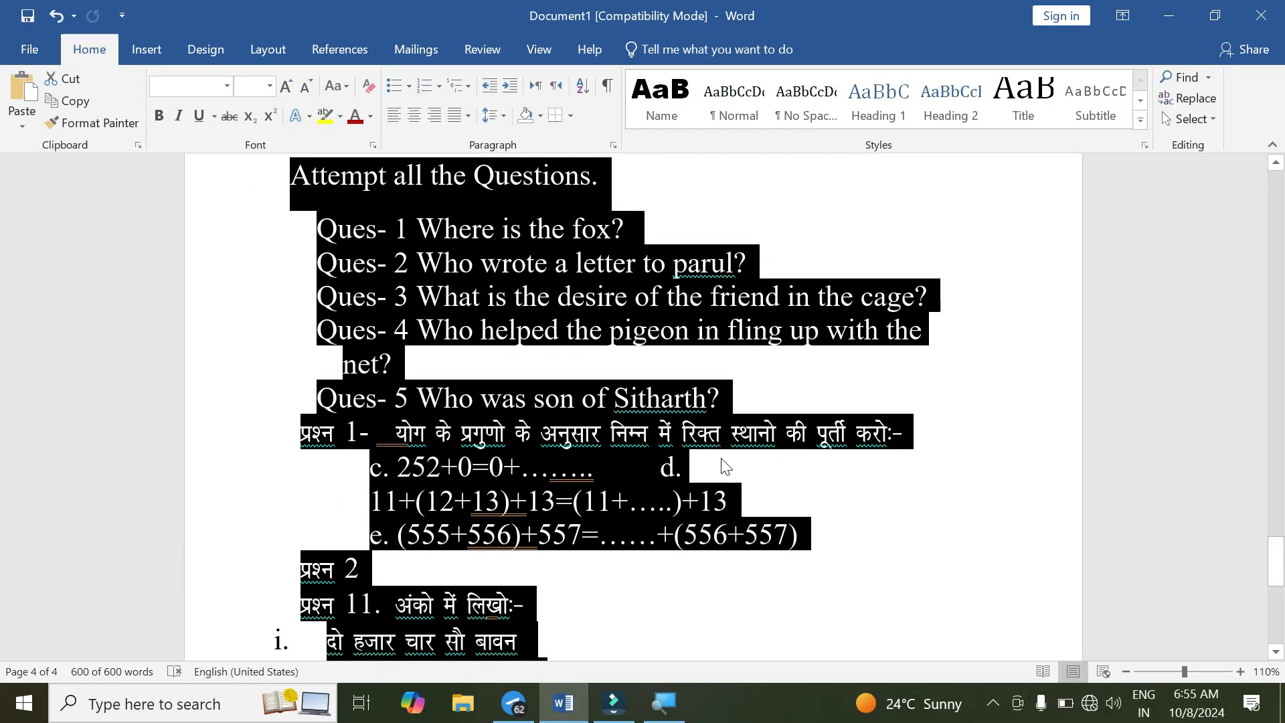
pyautogui.click(1213, 119)
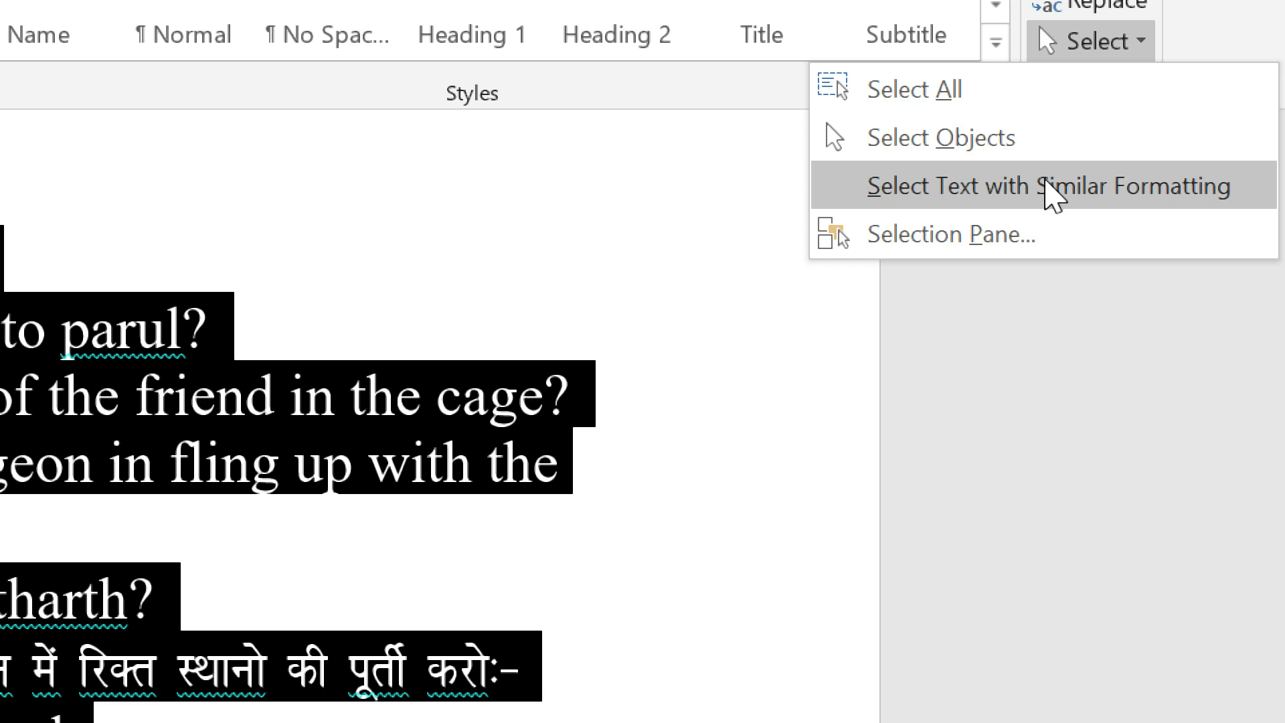
pyautogui.click(585, 395)
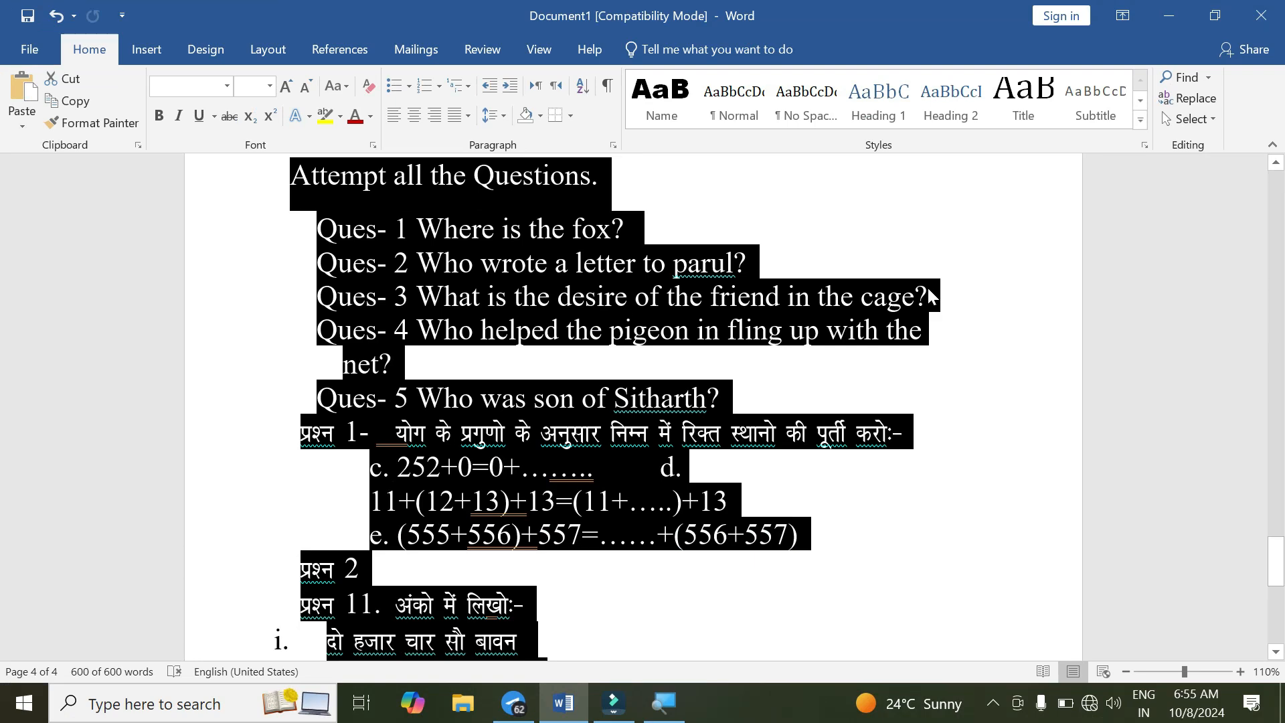
# Select all text formatted like the Urdu body paragraph below the red heading numbered 2 on page 2, using Select Text with Similar Formatting
pyautogui.scroll(5, 769, 355)
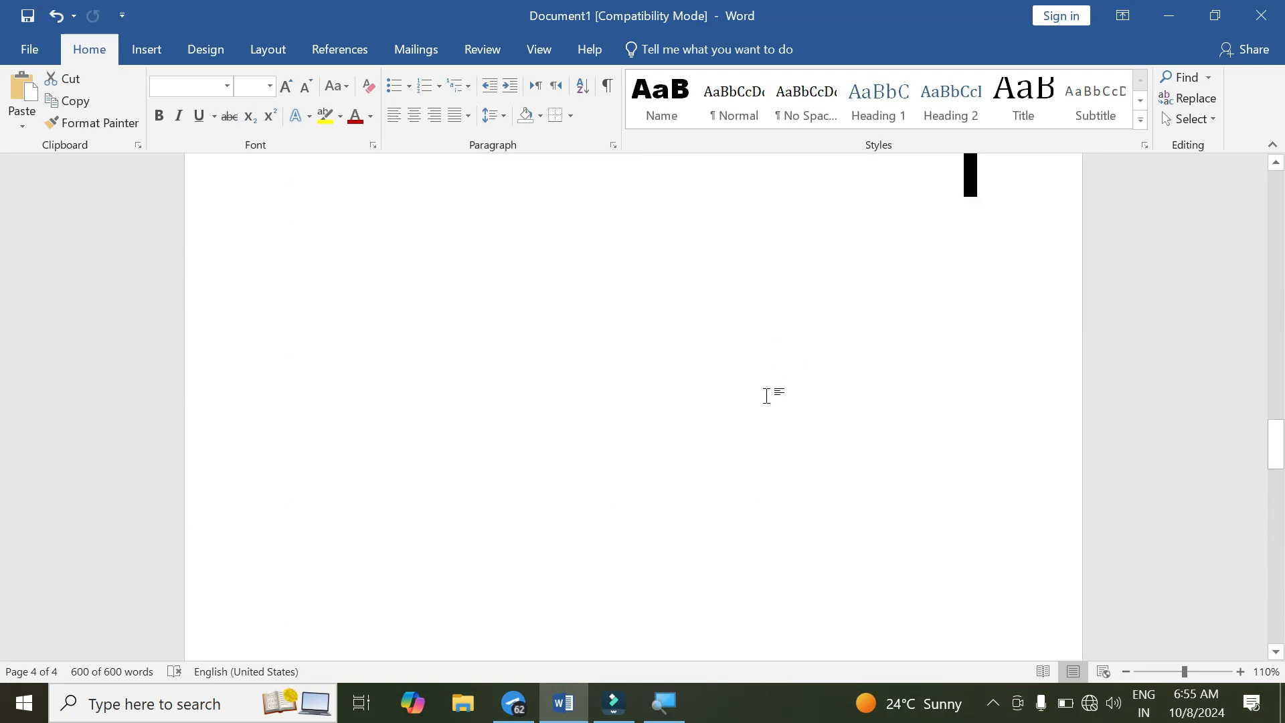
pyautogui.scroll(4, 769, 401)
pyautogui.click(762, 343)
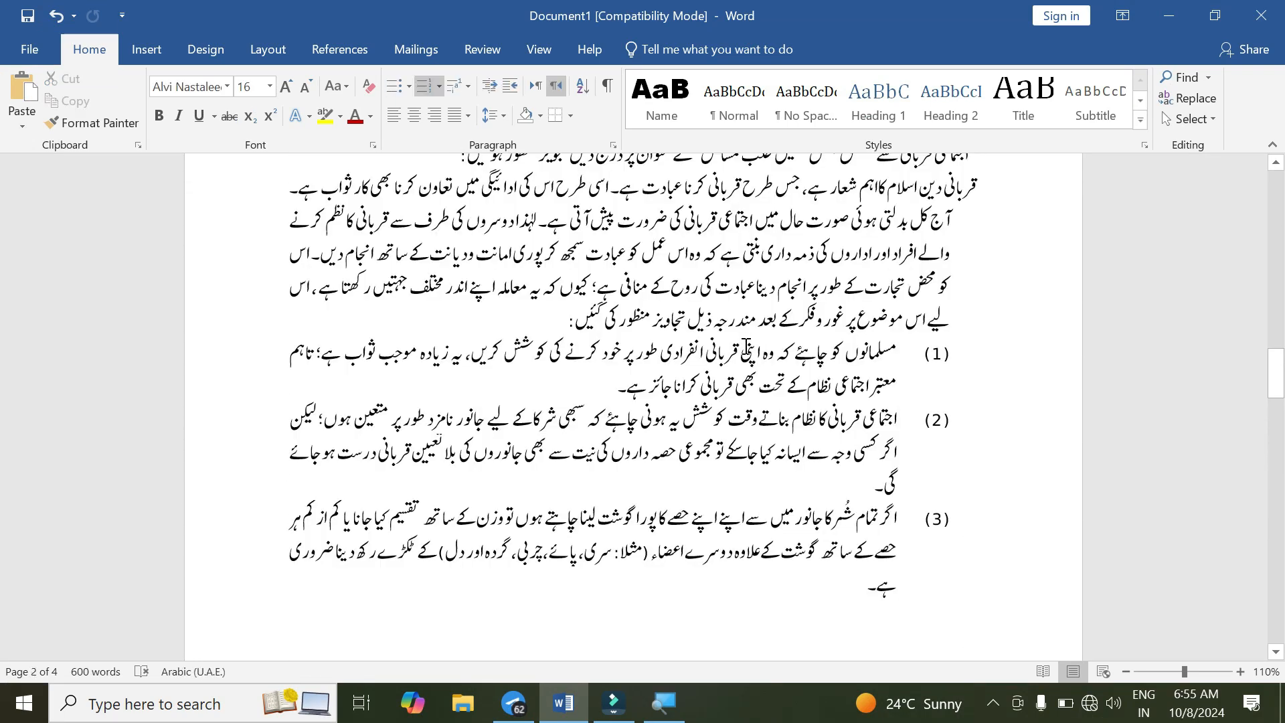
pyautogui.scroll(3, 773, 481)
pyautogui.click(792, 479)
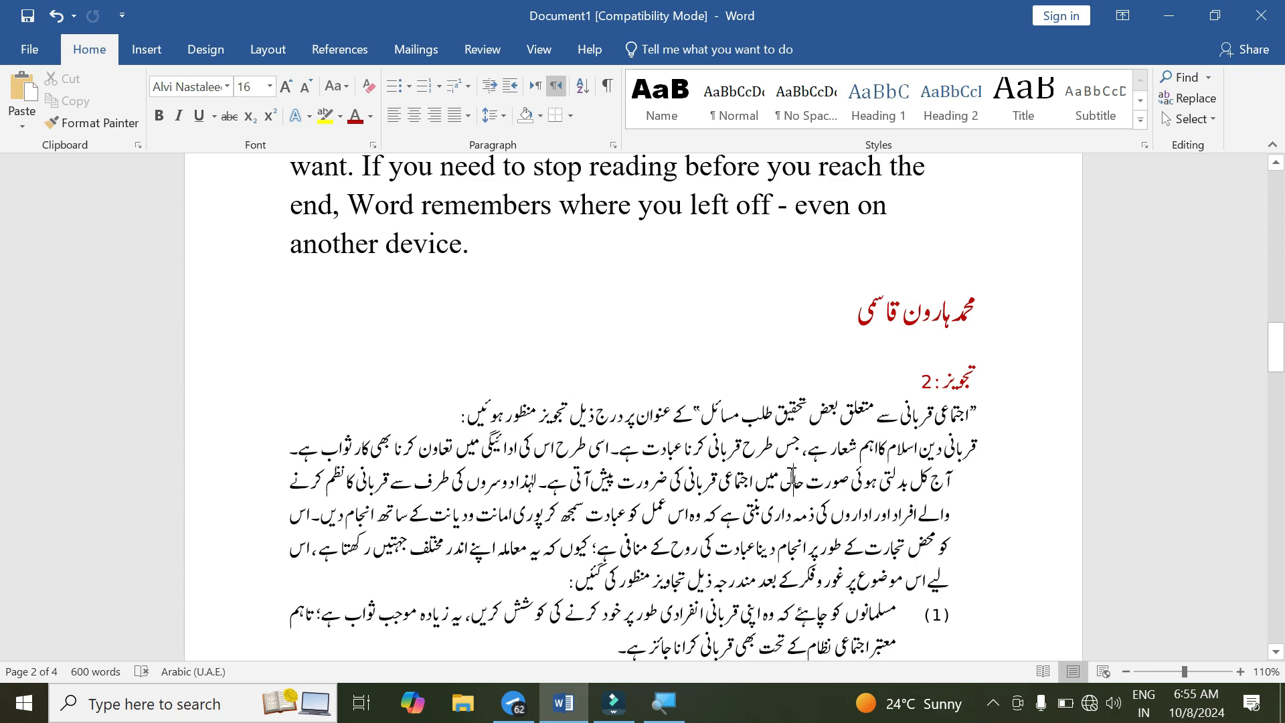
pyautogui.scroll(3, 791, 476)
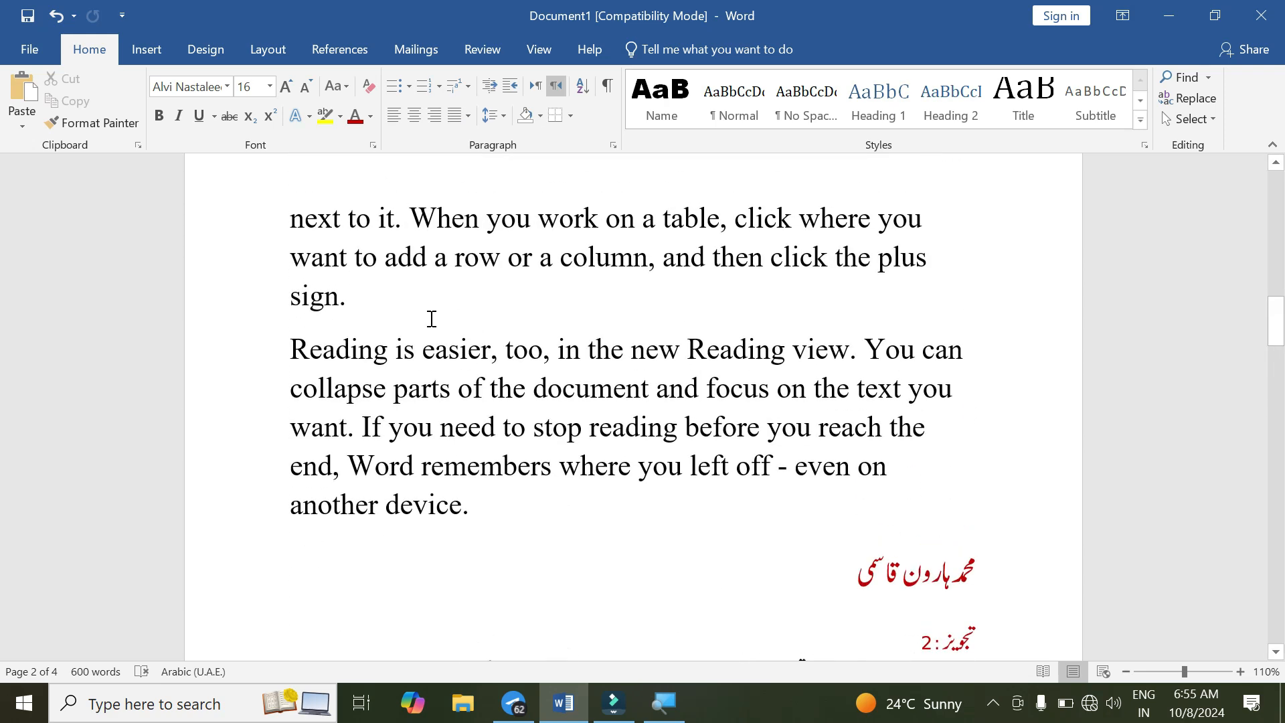
pyautogui.scroll(-4, 739, 518)
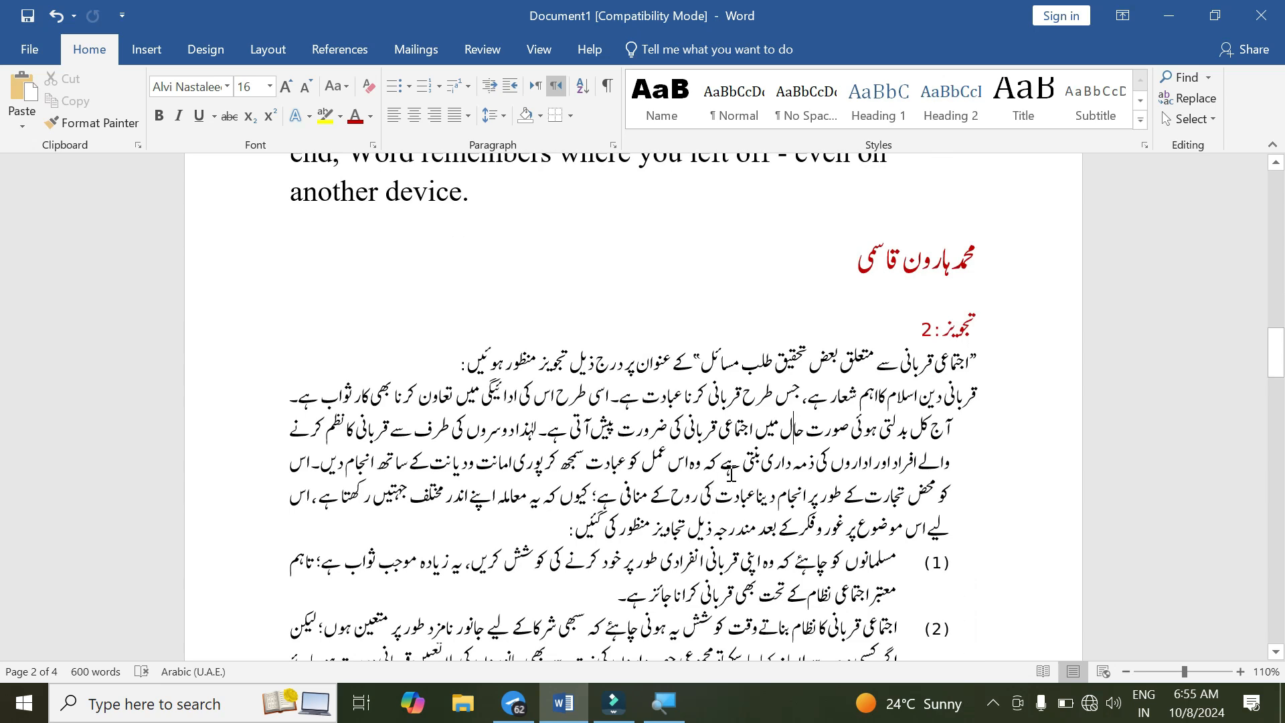
pyautogui.click(893, 413)
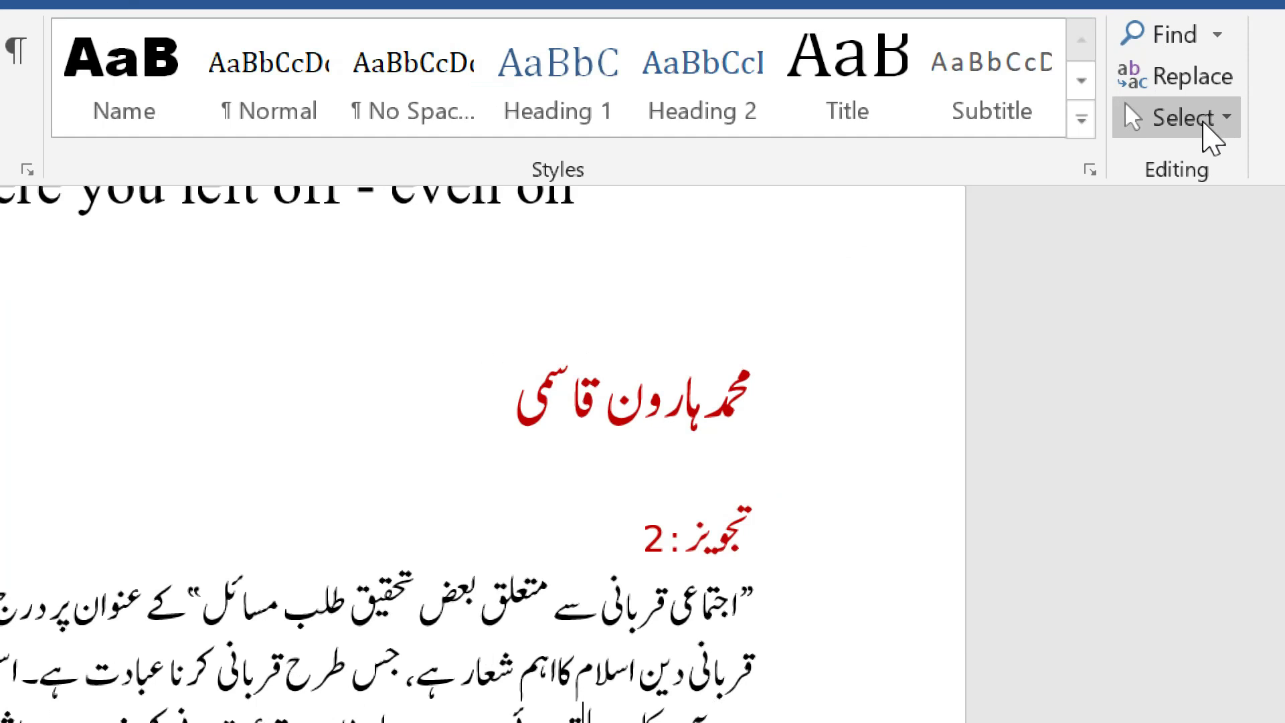
pyautogui.click(1228, 119)
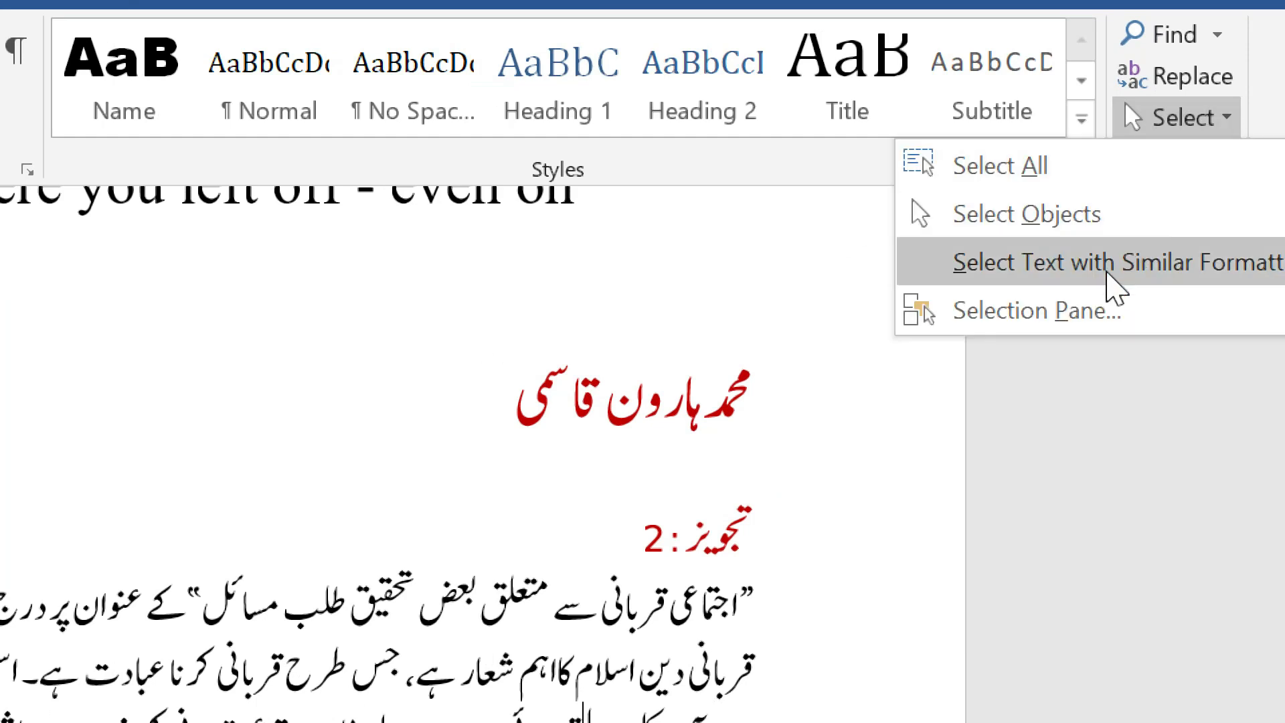
pyautogui.click(1107, 273)
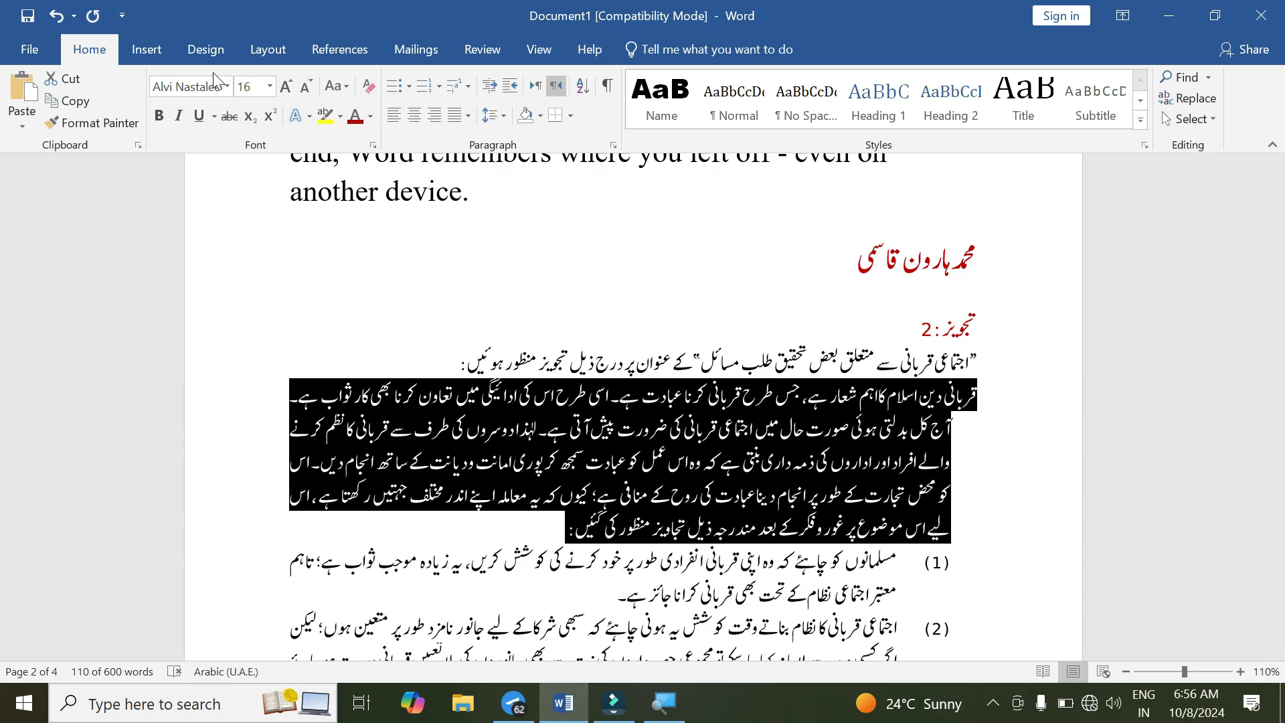
# Change the font of the selected Urdu paragraph to Jameel Noori Nastaleeq
pyautogui.click(225, 92)
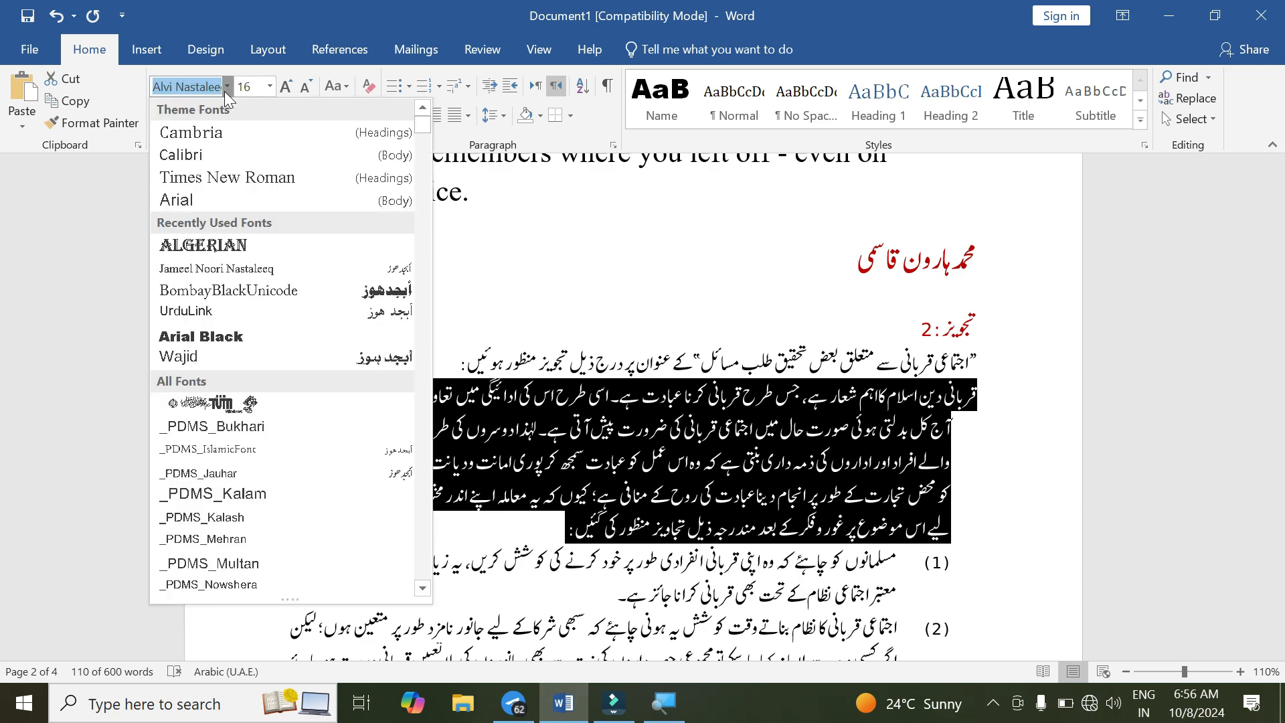
pyautogui.write('j')
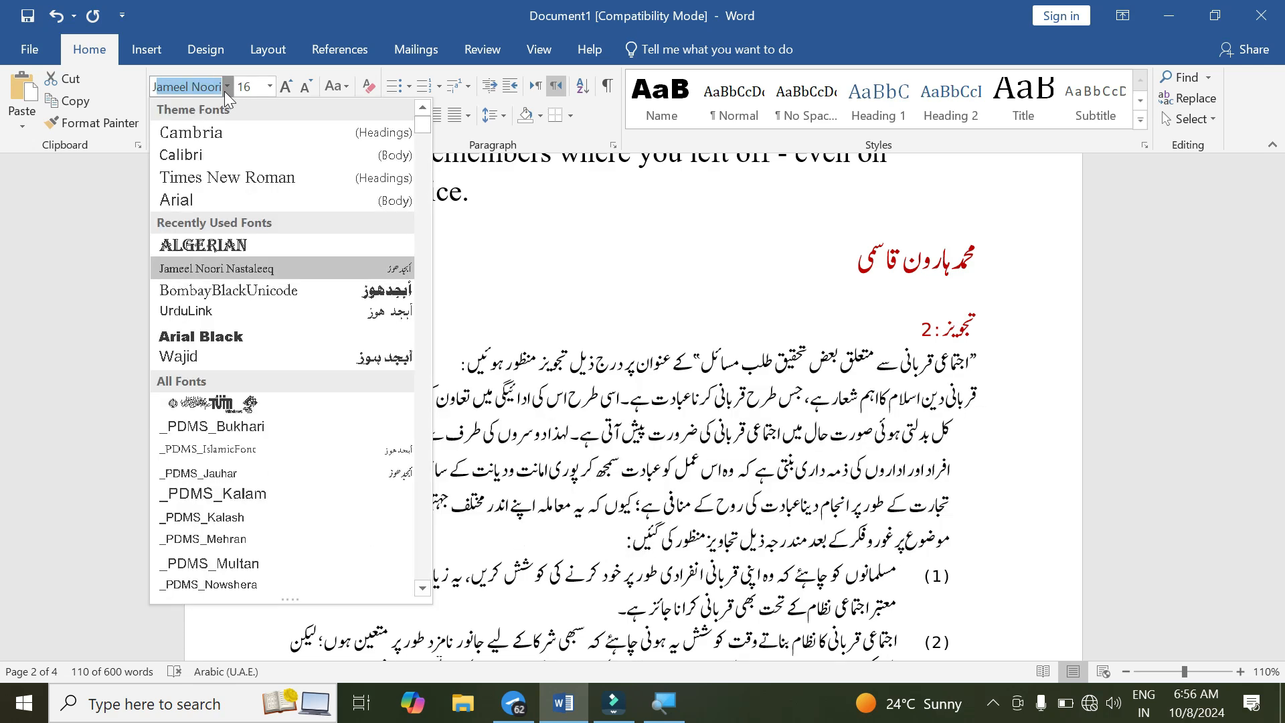
pyautogui.click(227, 271)
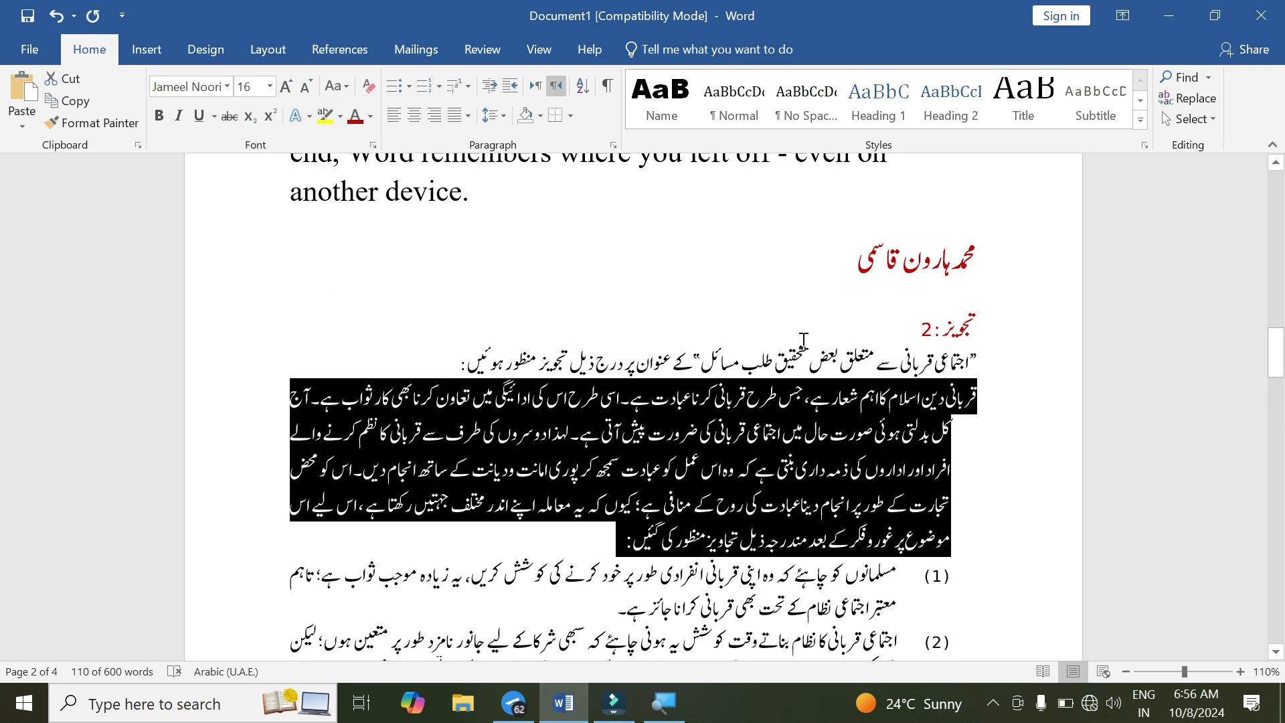
# Select all text formatted like the "Ques- 4" line on page 4, using Select Text with Similar Formatting
pyautogui.scroll(-15, 836, 399)
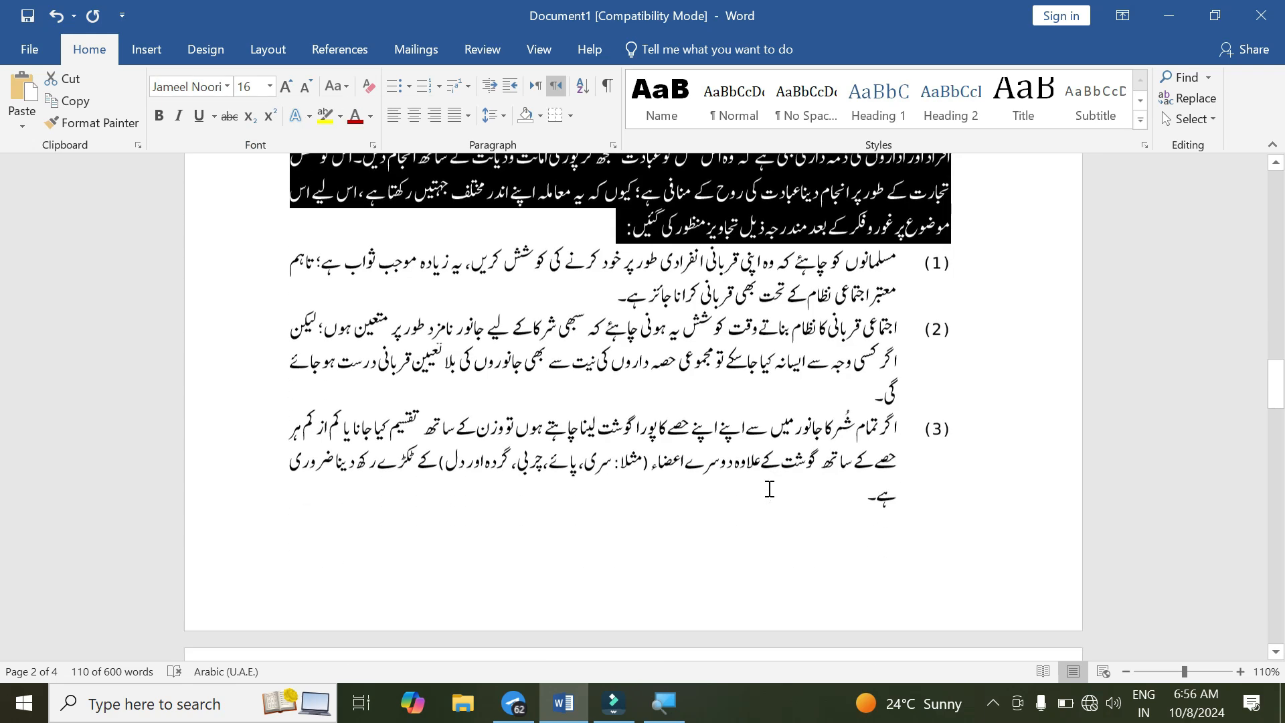
pyautogui.scroll(-10, 646, 530)
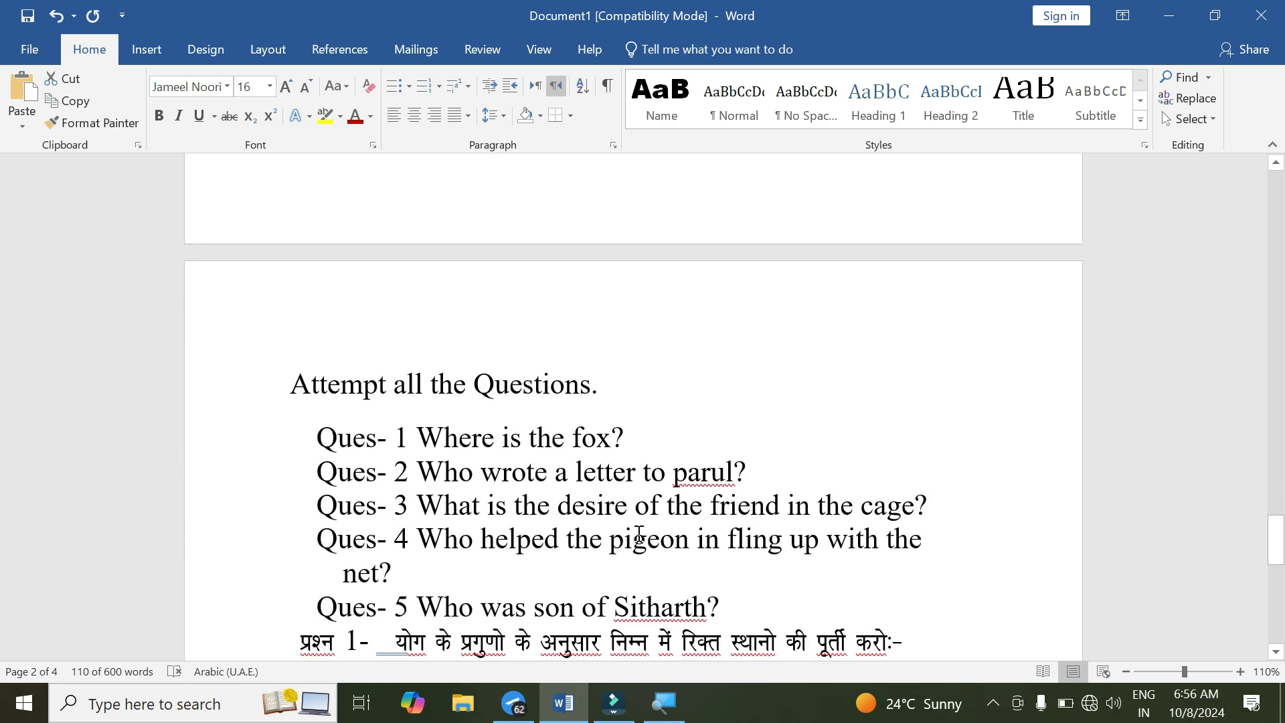
pyautogui.click(434, 266)
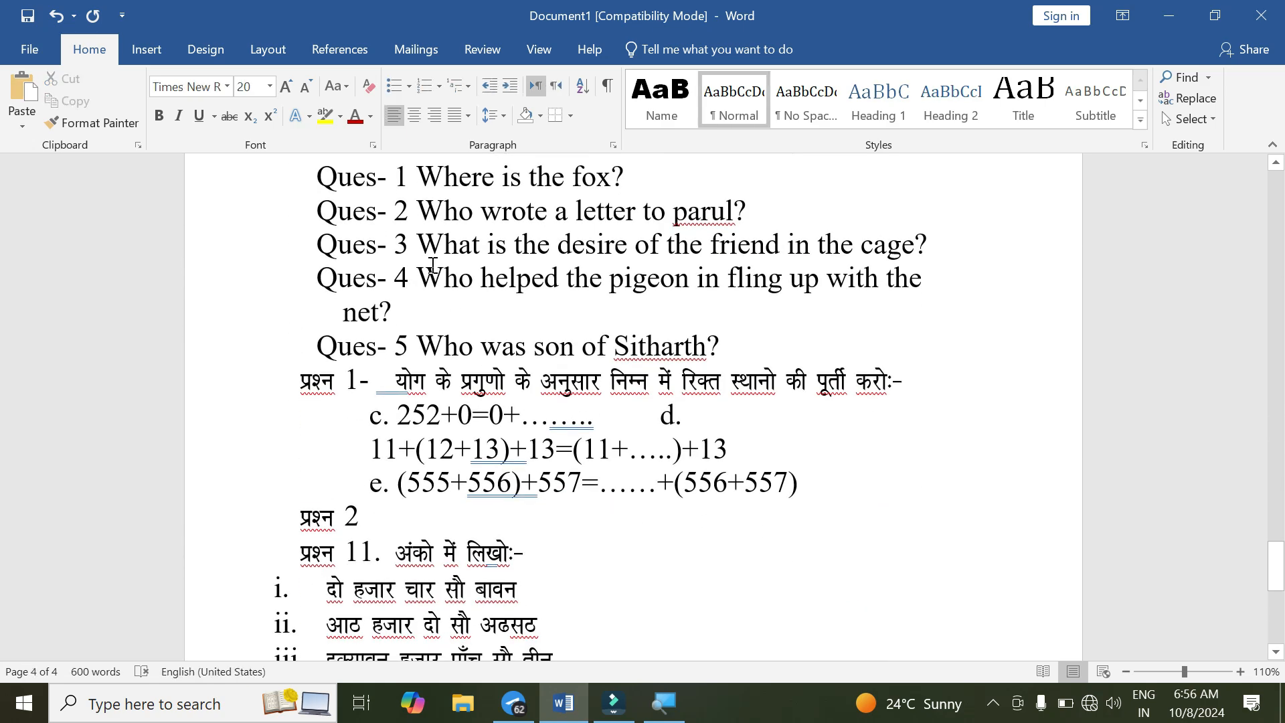
pyautogui.scroll(1, 434, 266)
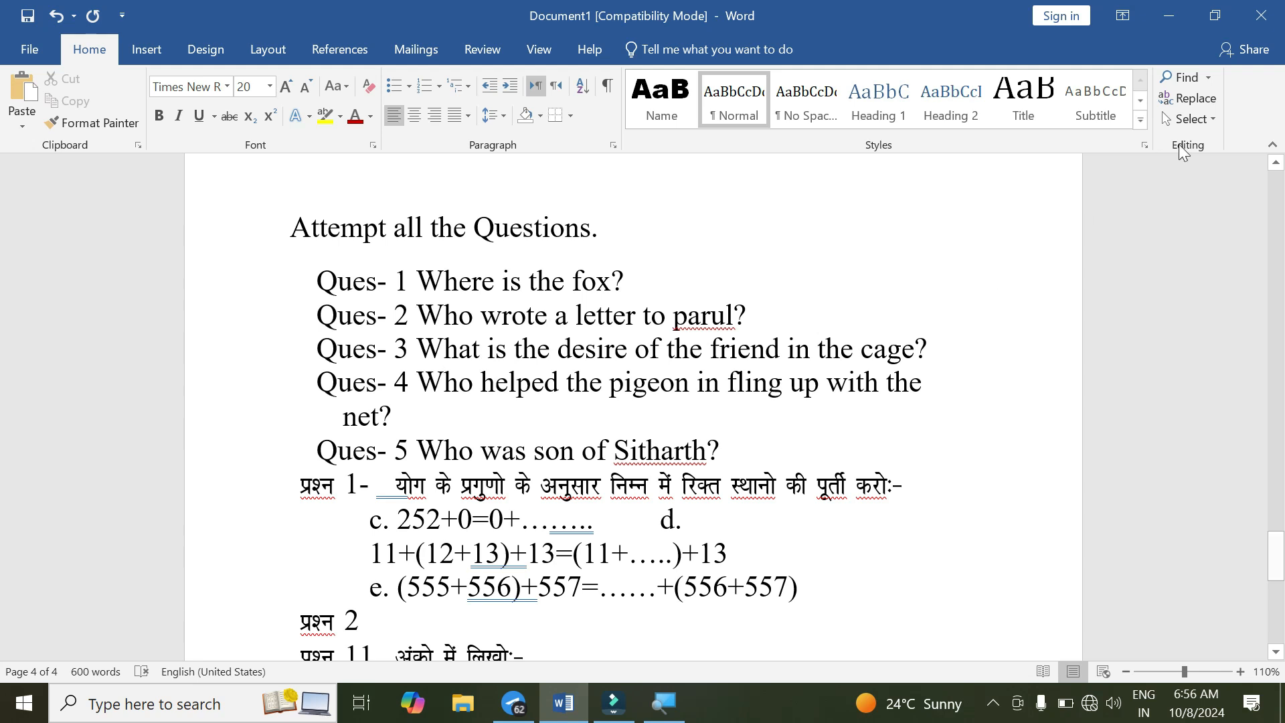
pyautogui.click(1190, 120)
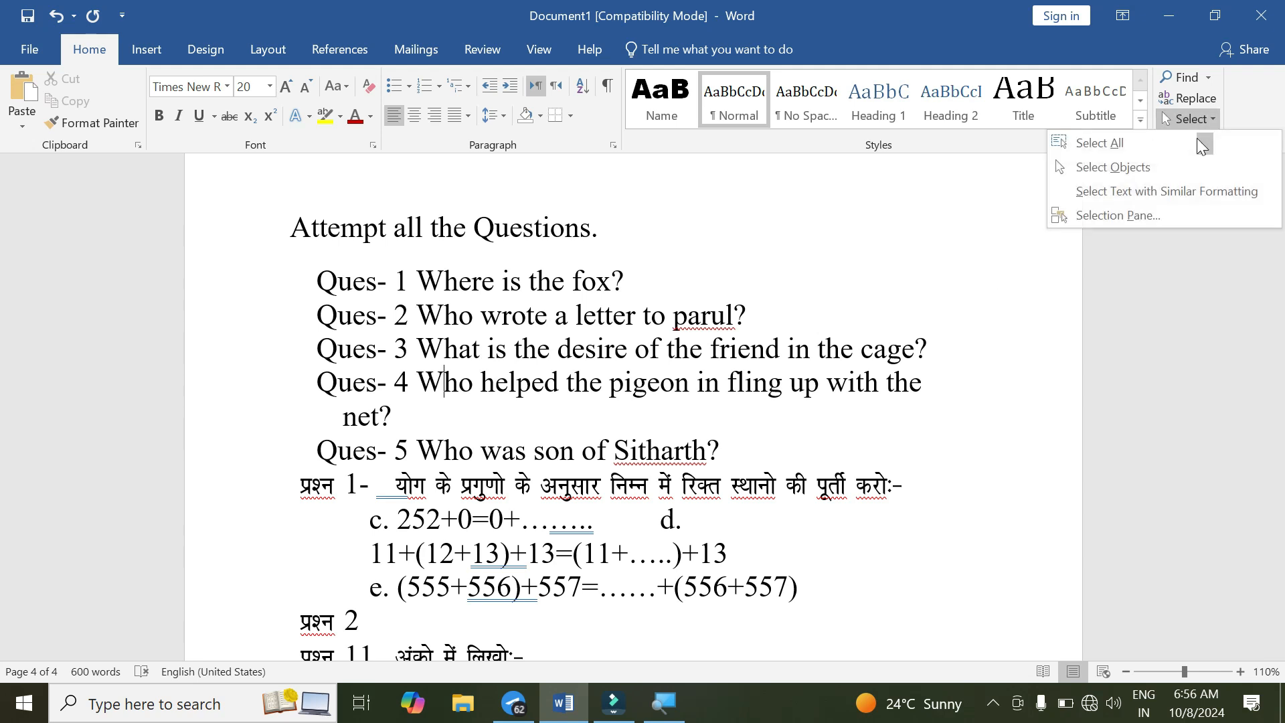
pyautogui.click(1187, 192)
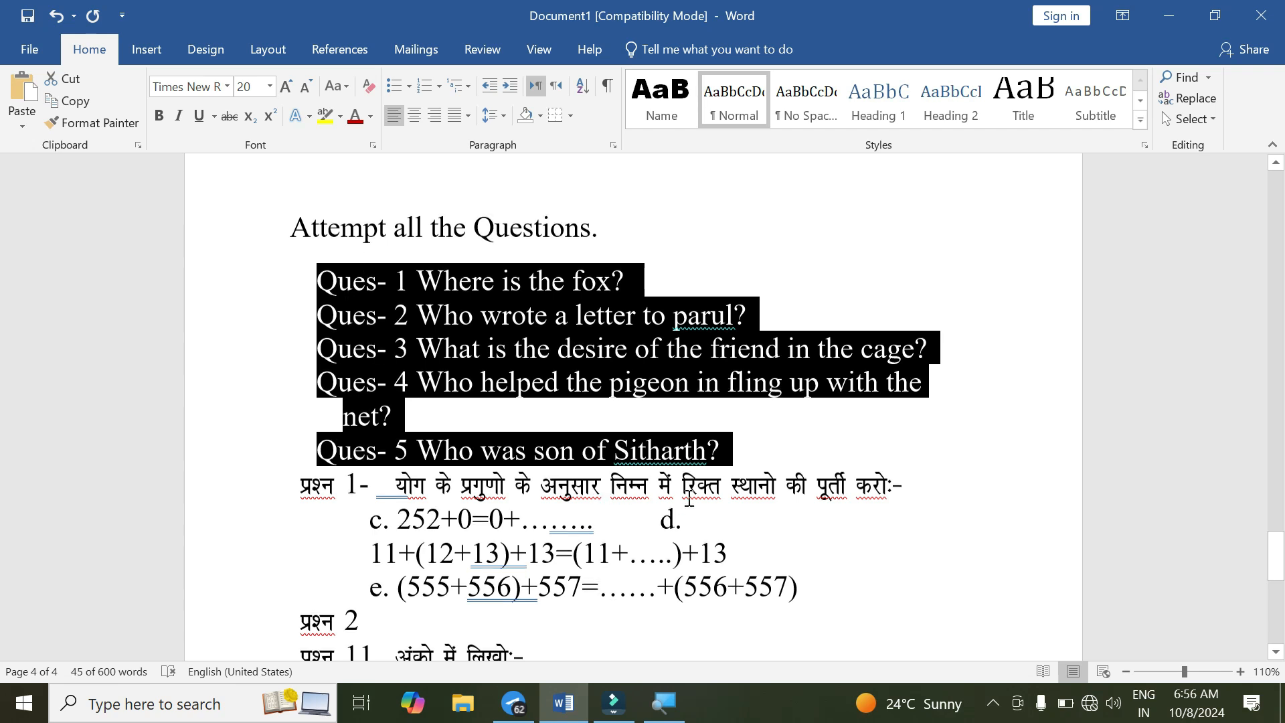
# Change the font of the selected "Ques- 1" to "Ques- 5" lines to Stencil
pyautogui.scroll(-2, 661, 507)
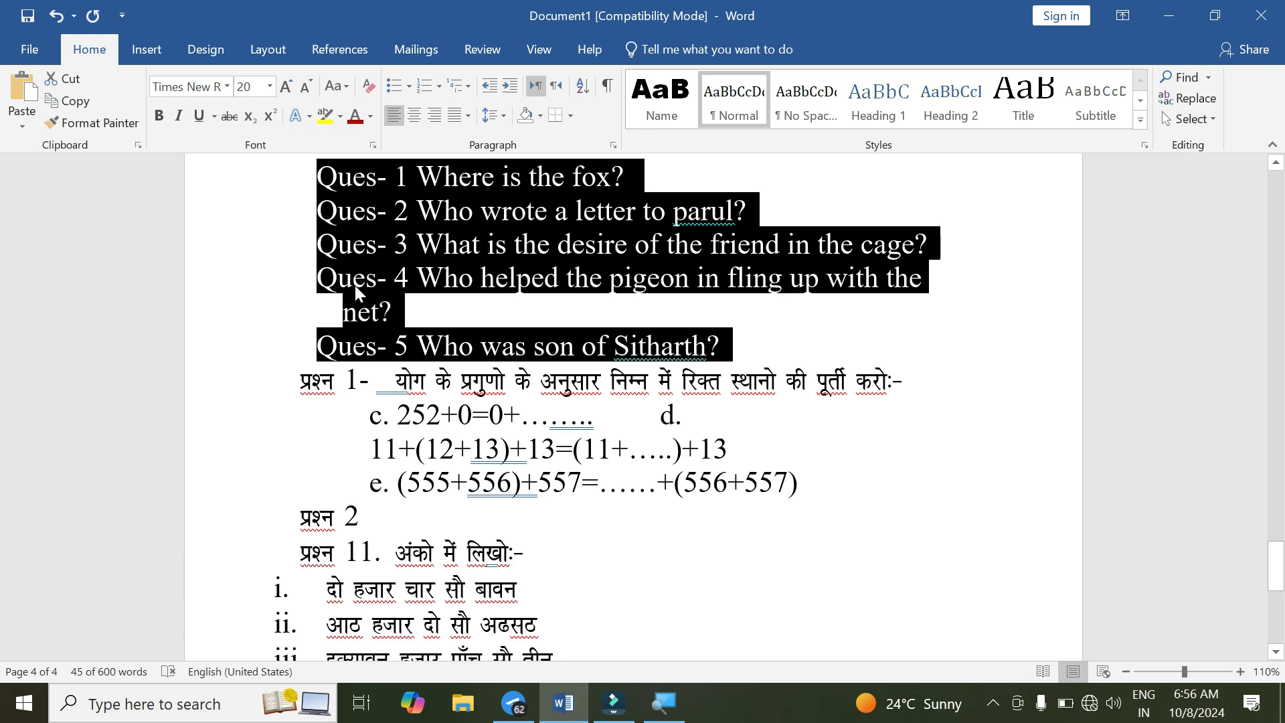
pyautogui.click(227, 86)
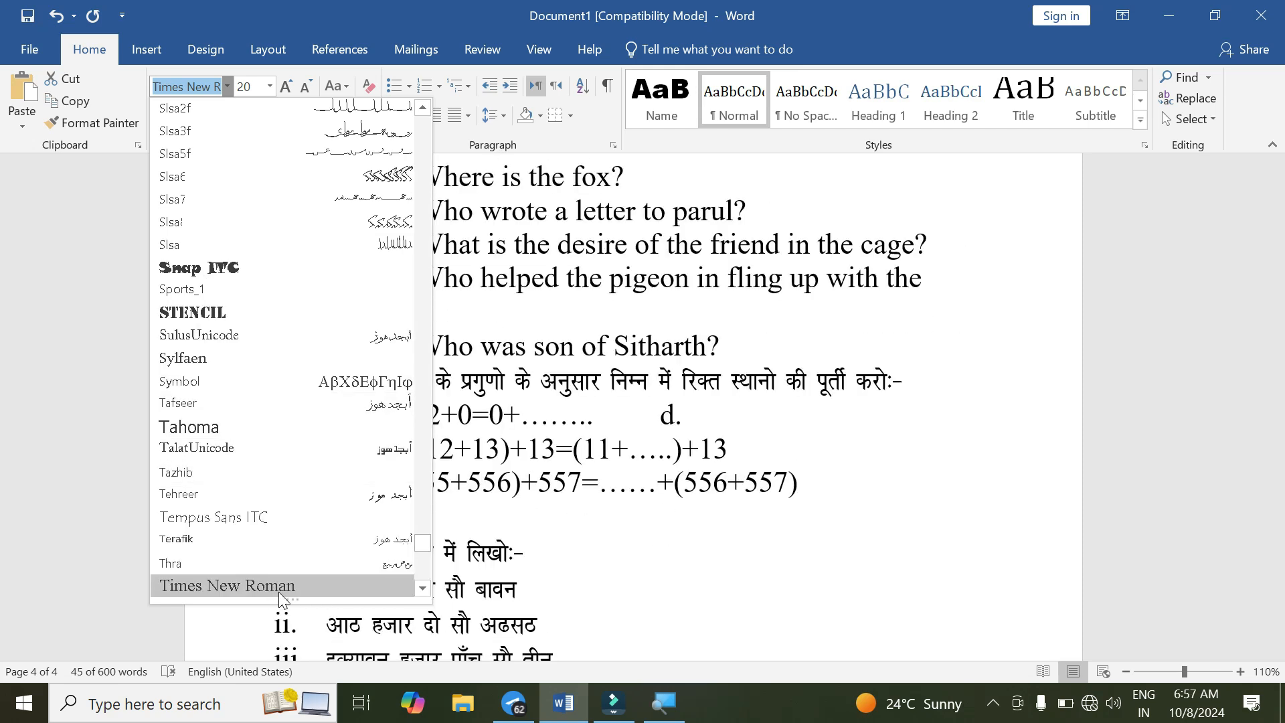
pyautogui.click(194, 319)
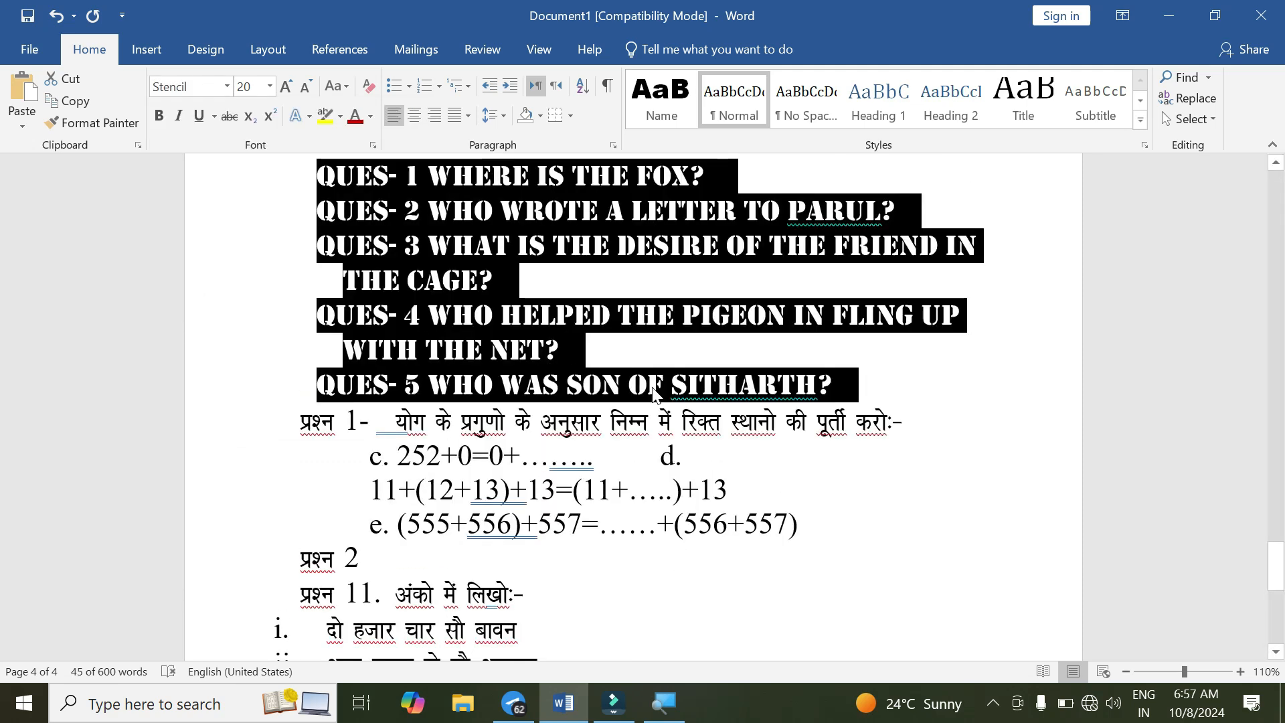
# Select all text formatted like the Hindi question line below "Ques- 5", using Select Text with Similar Formatting
pyautogui.scroll(-3, 671, 394)
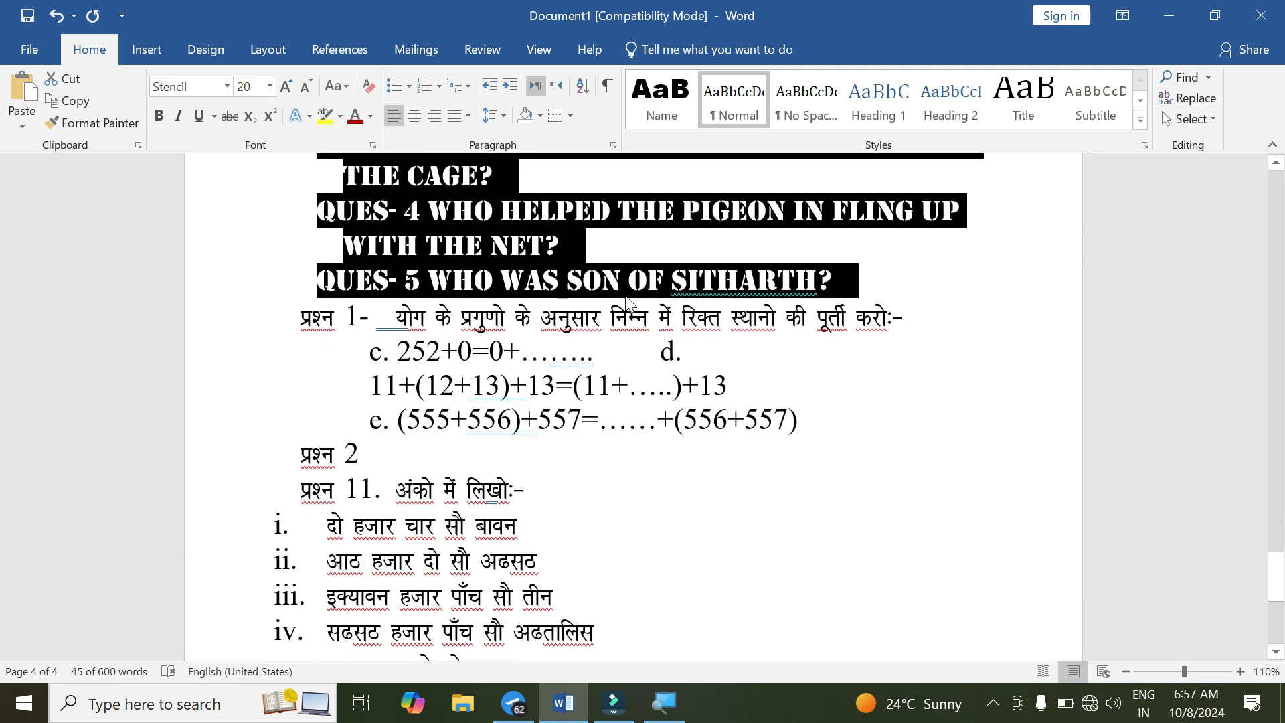
pyautogui.click(647, 318)
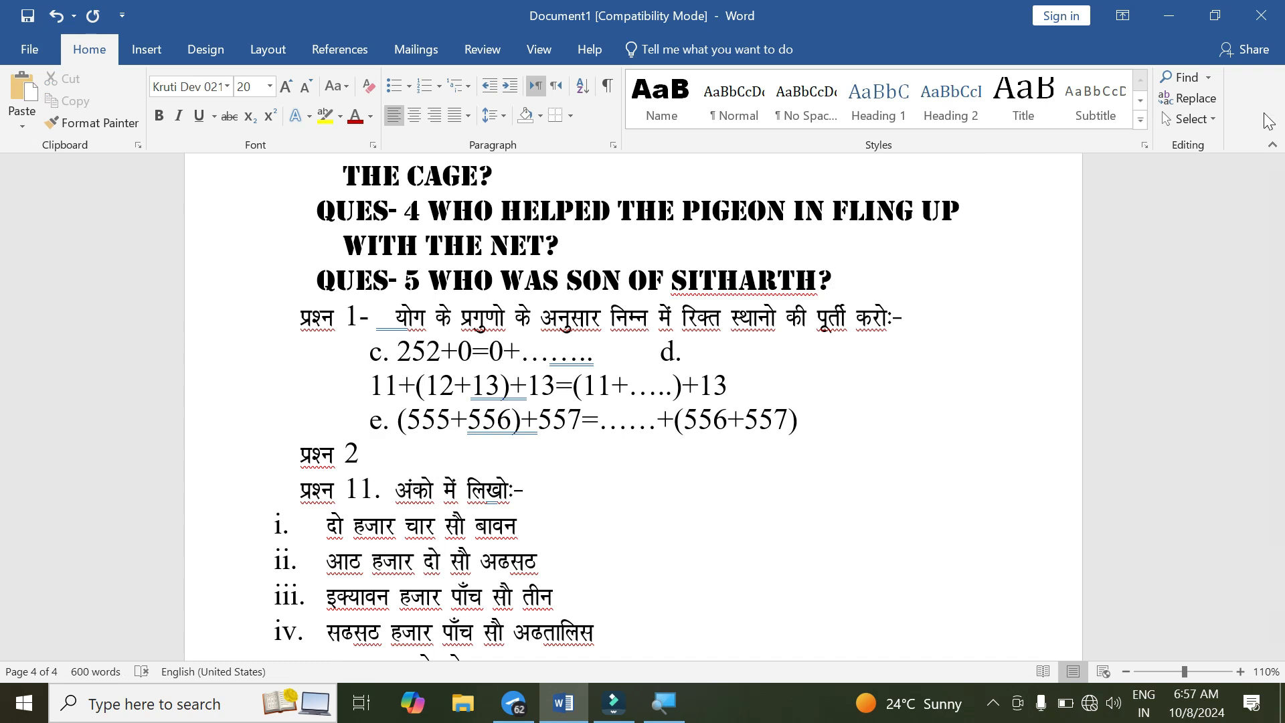
pyautogui.click(1208, 123)
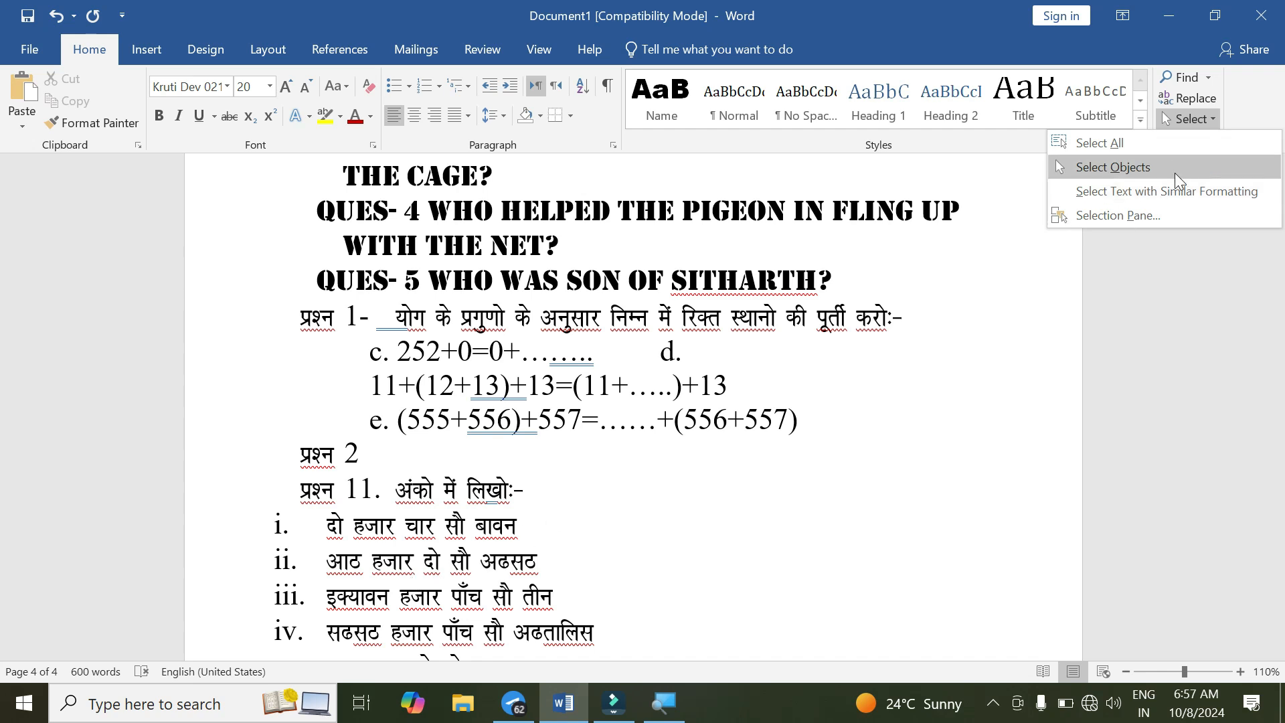
pyautogui.click(1179, 192)
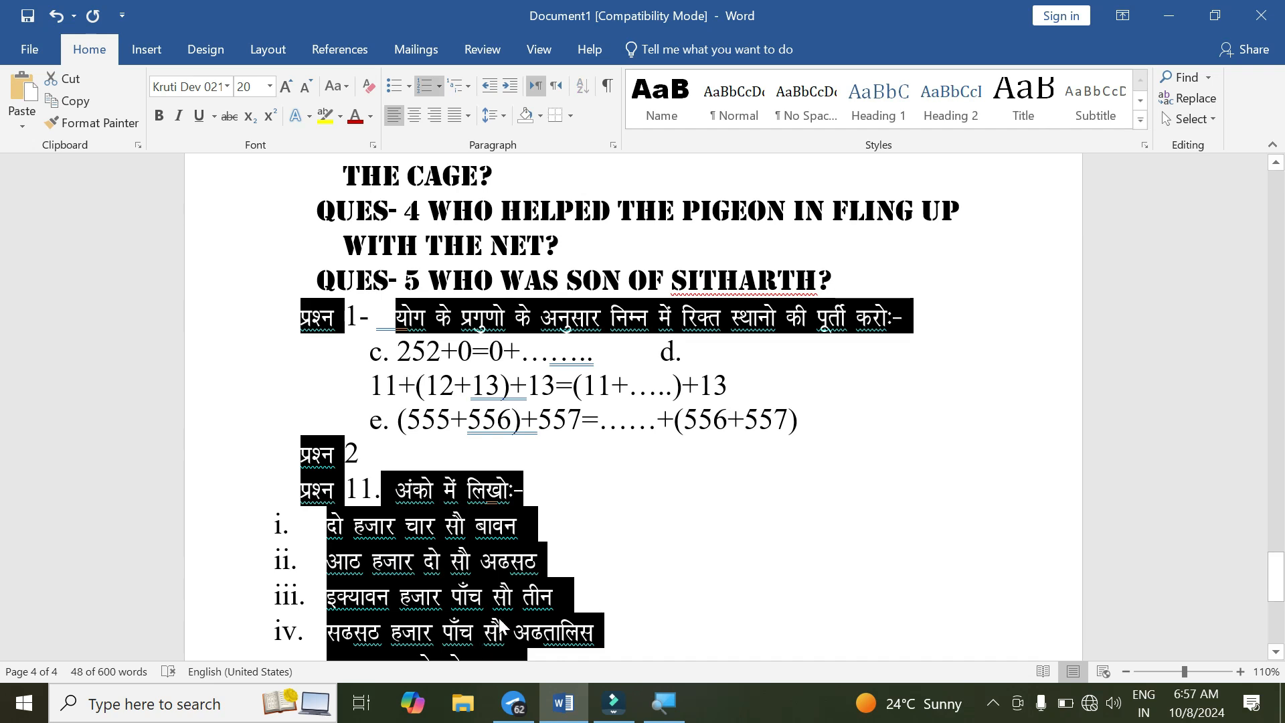
# Try the Kruti Dev 701 font on the selected Hindi text and undo the font change
pyautogui.scroll(-2, 553, 445)
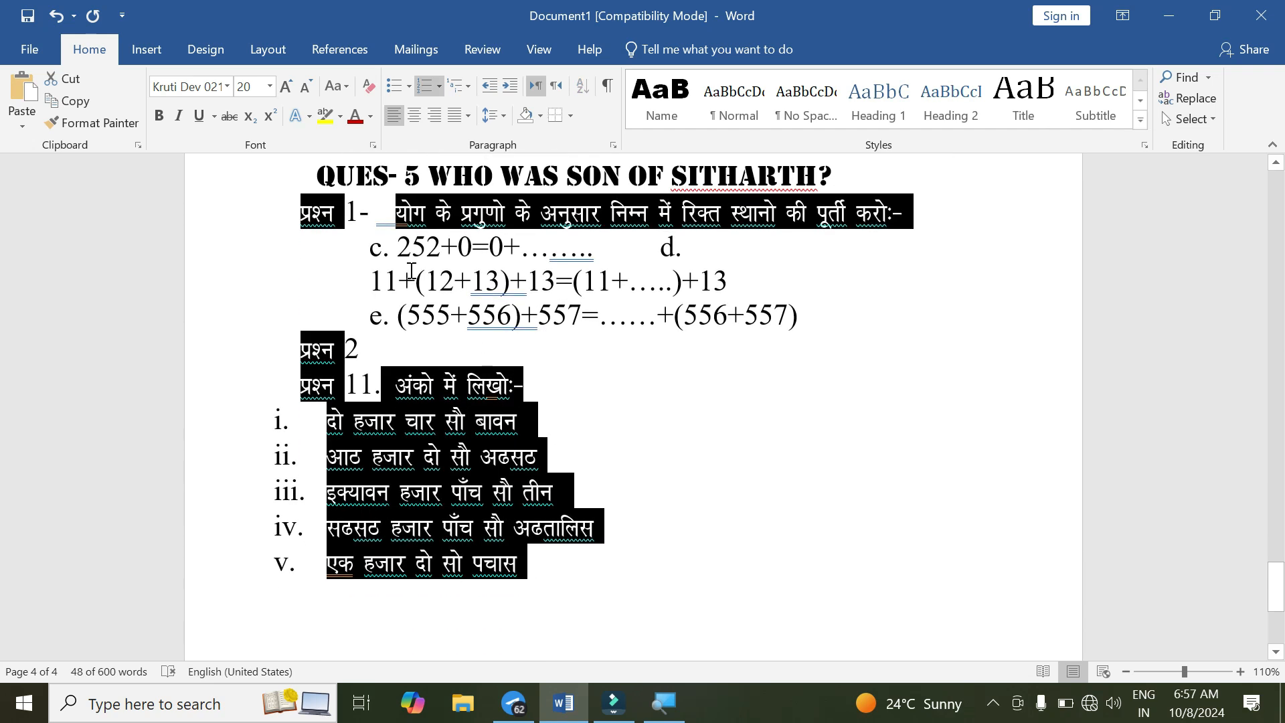
pyautogui.click(228, 86)
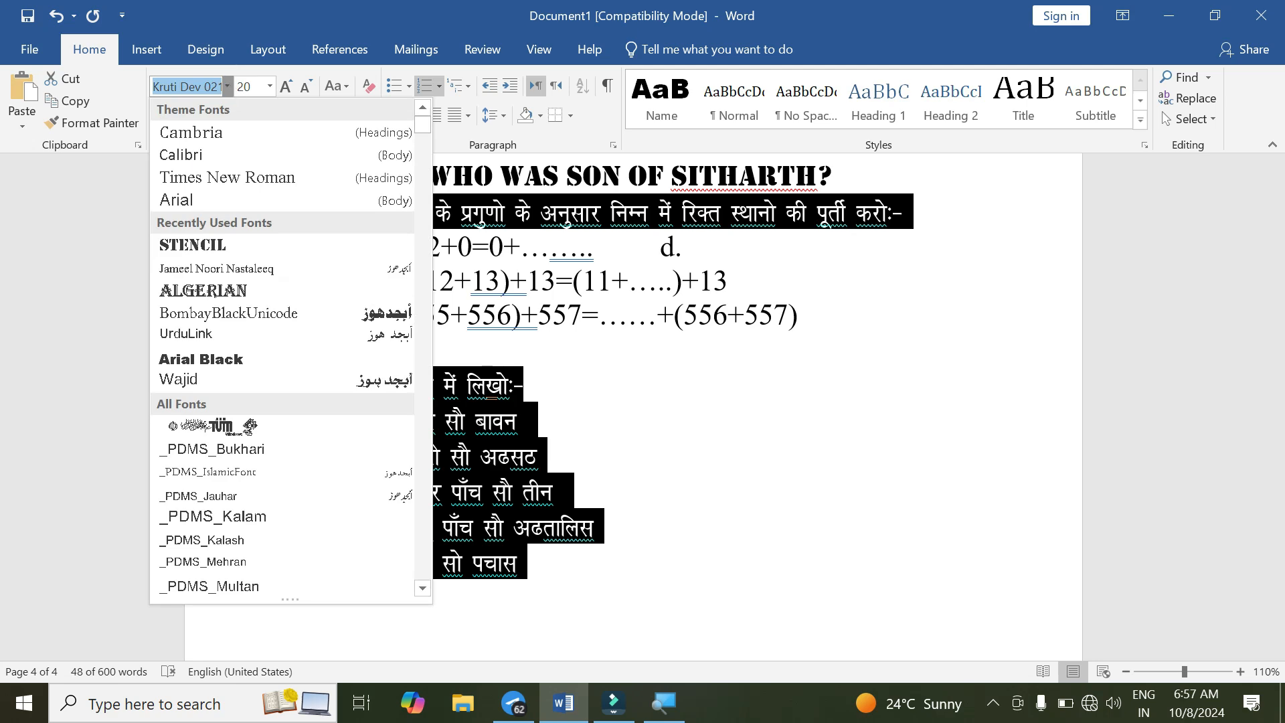
pyautogui.write('Kufi Extended')
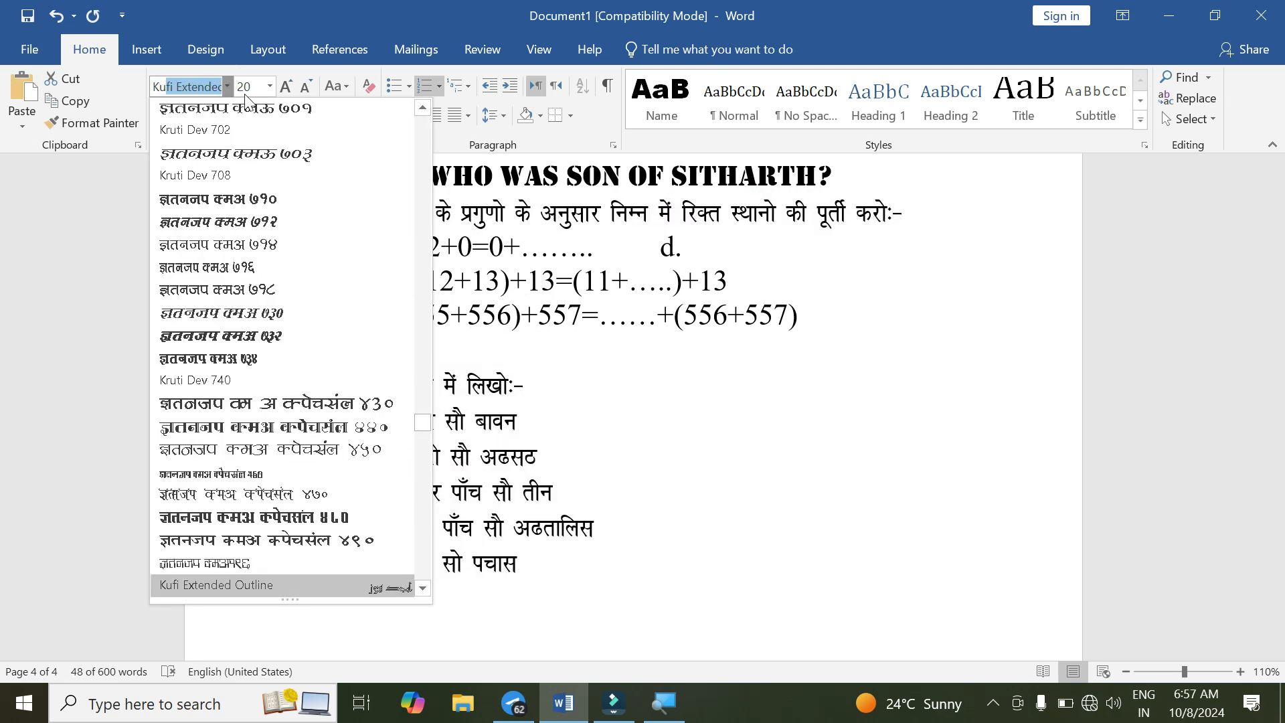
pyautogui.click(263, 110)
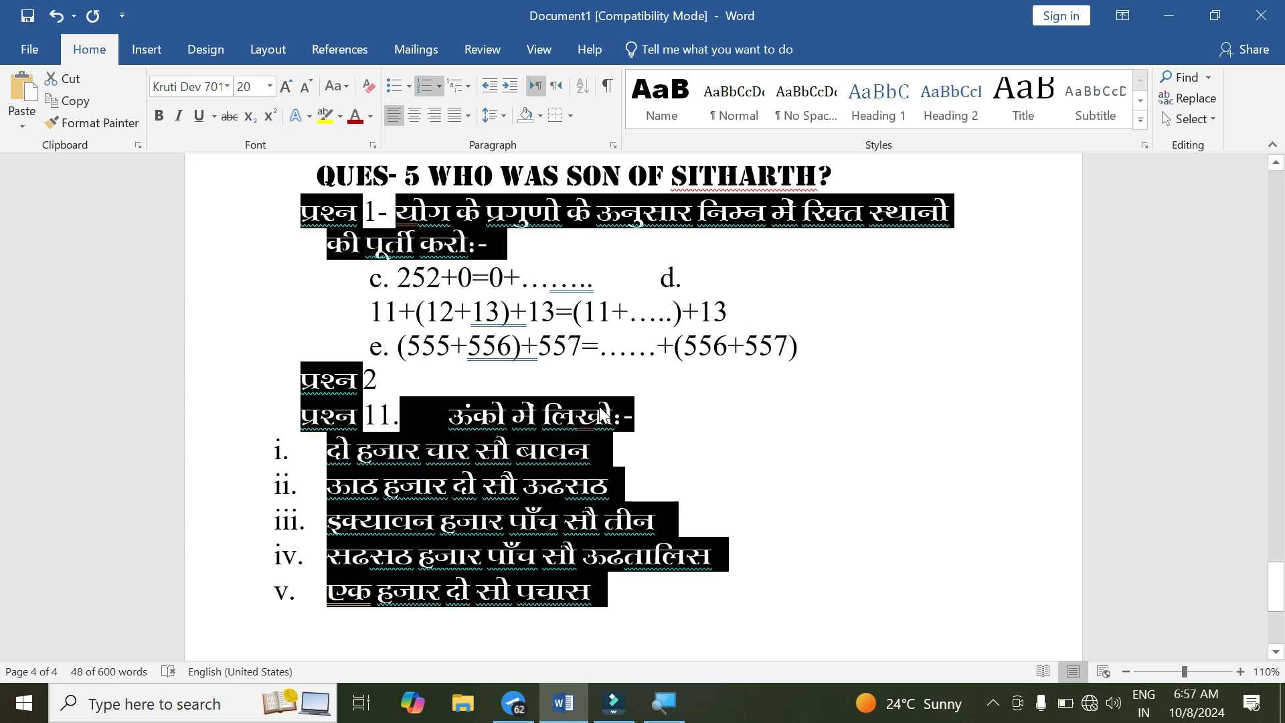
pyautogui.hotkey('ctrl', 'z')
# Select all text formatted like the "11+(12+13)+13" equation line on page 4, using Select Text with Similar Formatting
pyautogui.click(449, 289)
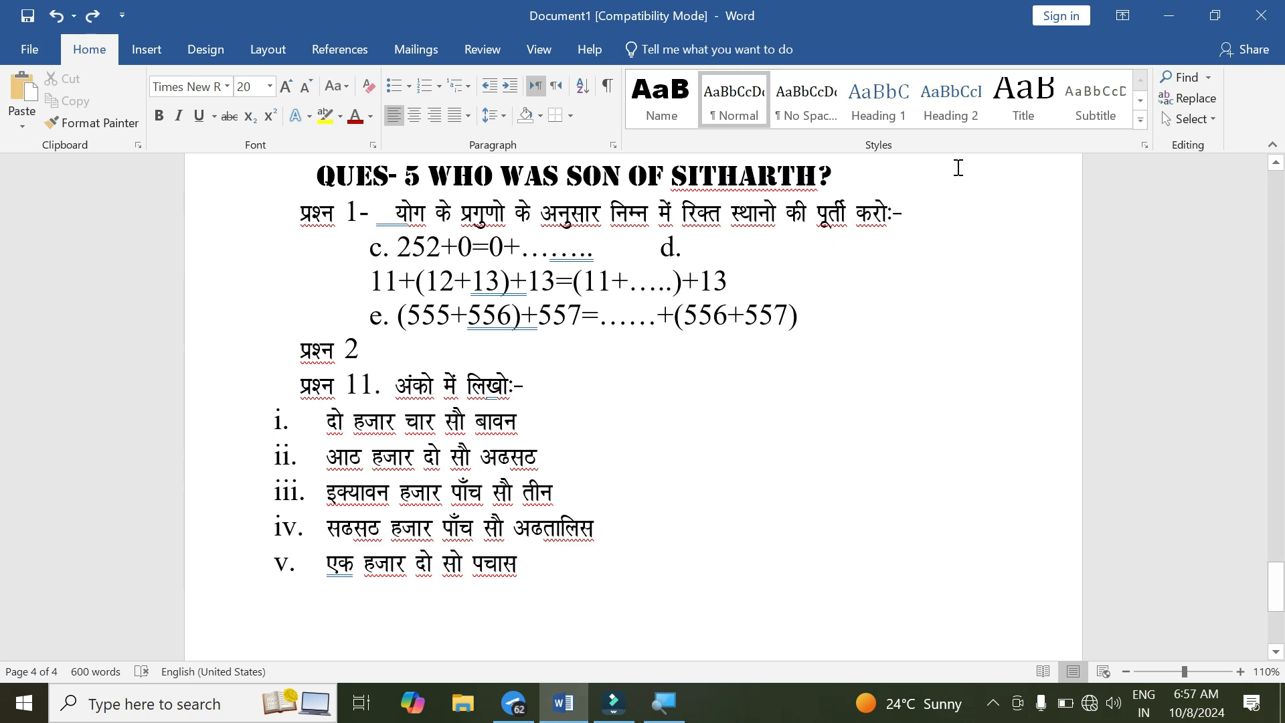
pyautogui.click(1190, 119)
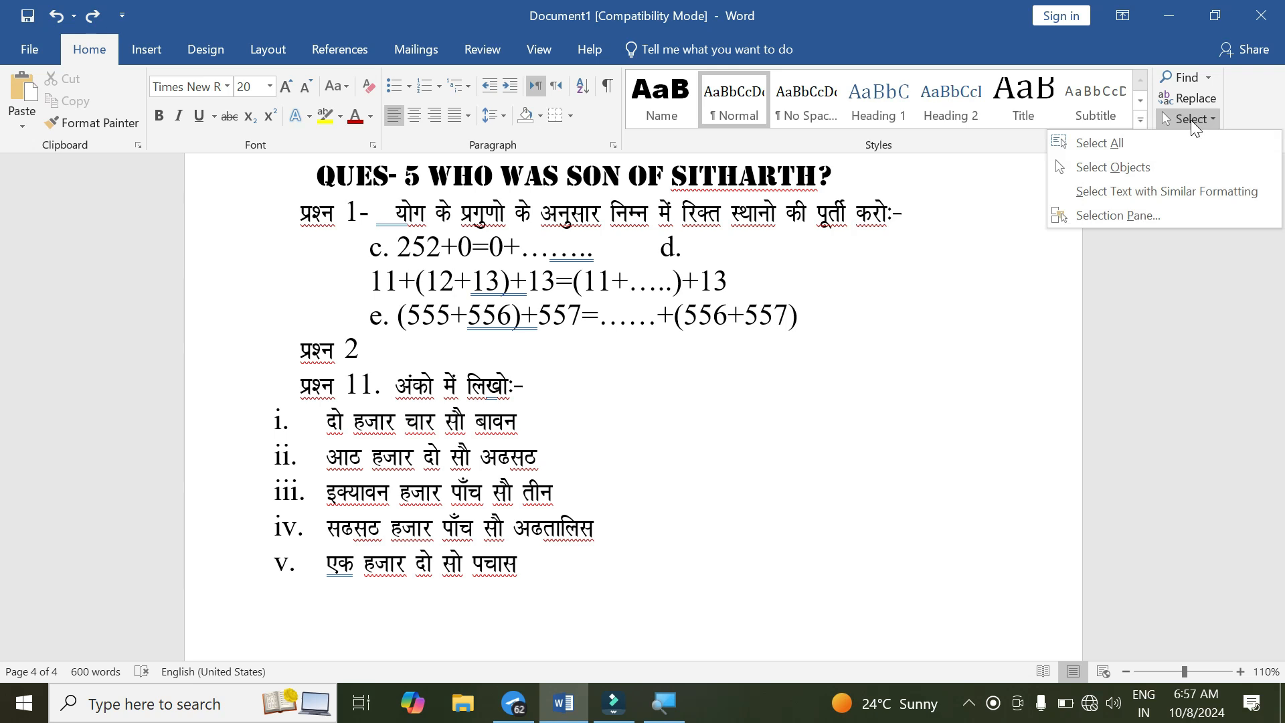
pyautogui.click(1183, 192)
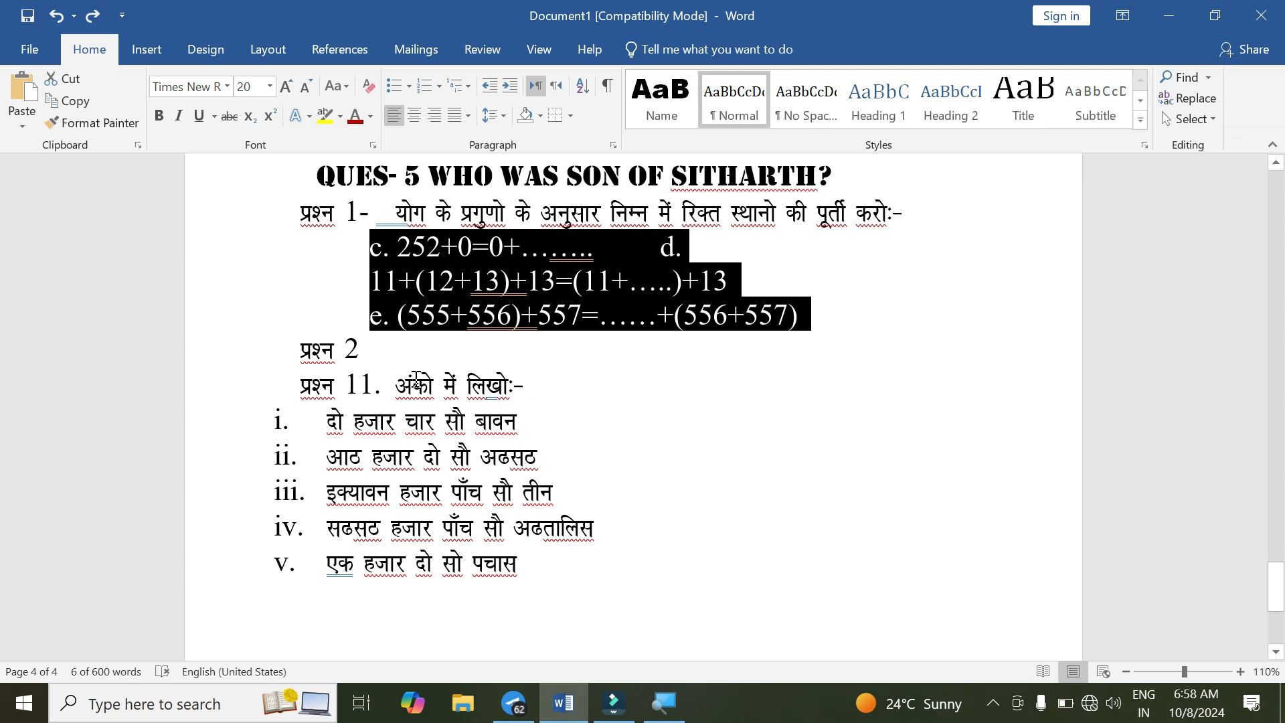
# Color the words "document" and "complement" red in the paragraph starting "To make your document look professionally produced" on page 1
pyautogui.scroll(10, 415, 387)
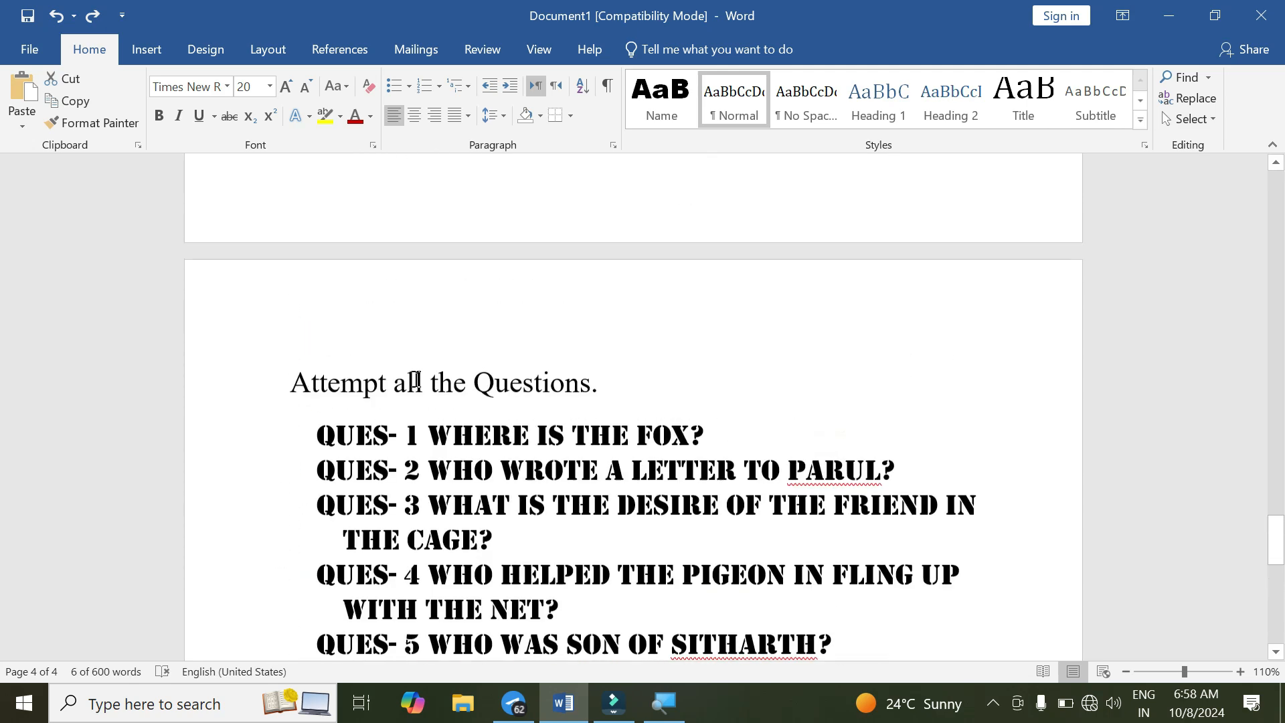
pyautogui.scroll(15, 415, 379)
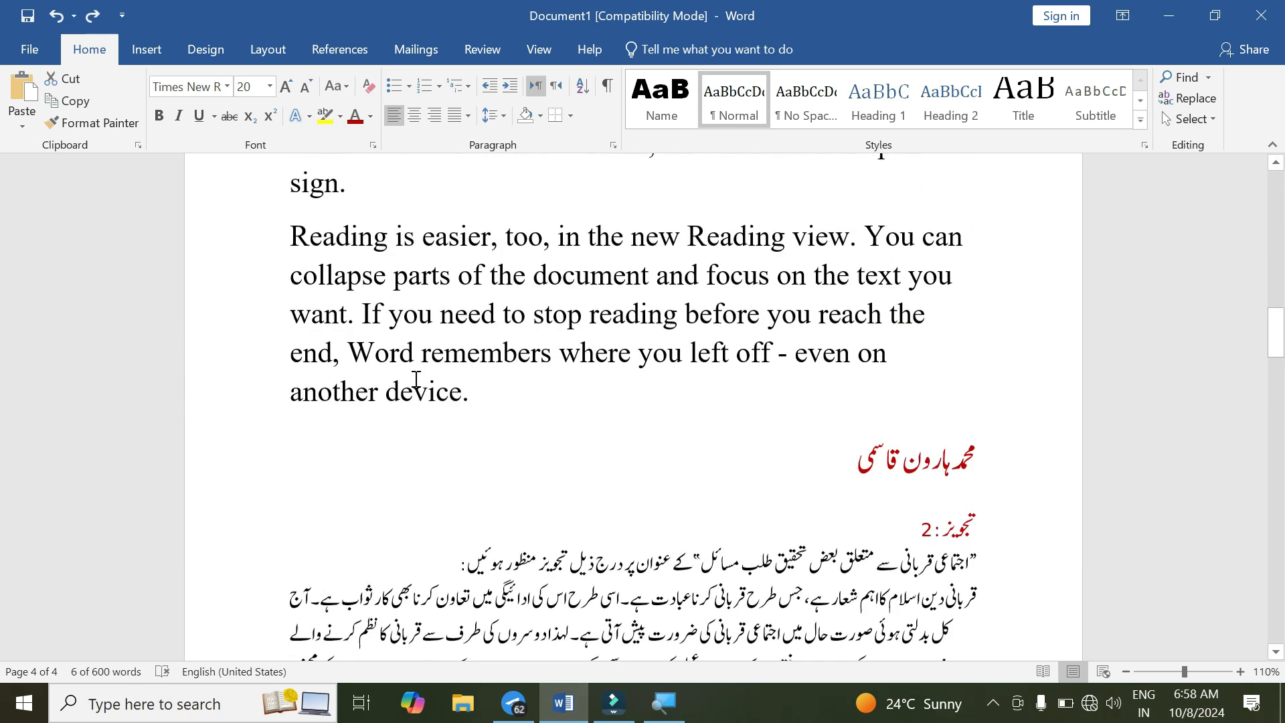
pyautogui.scroll(15, 416, 379)
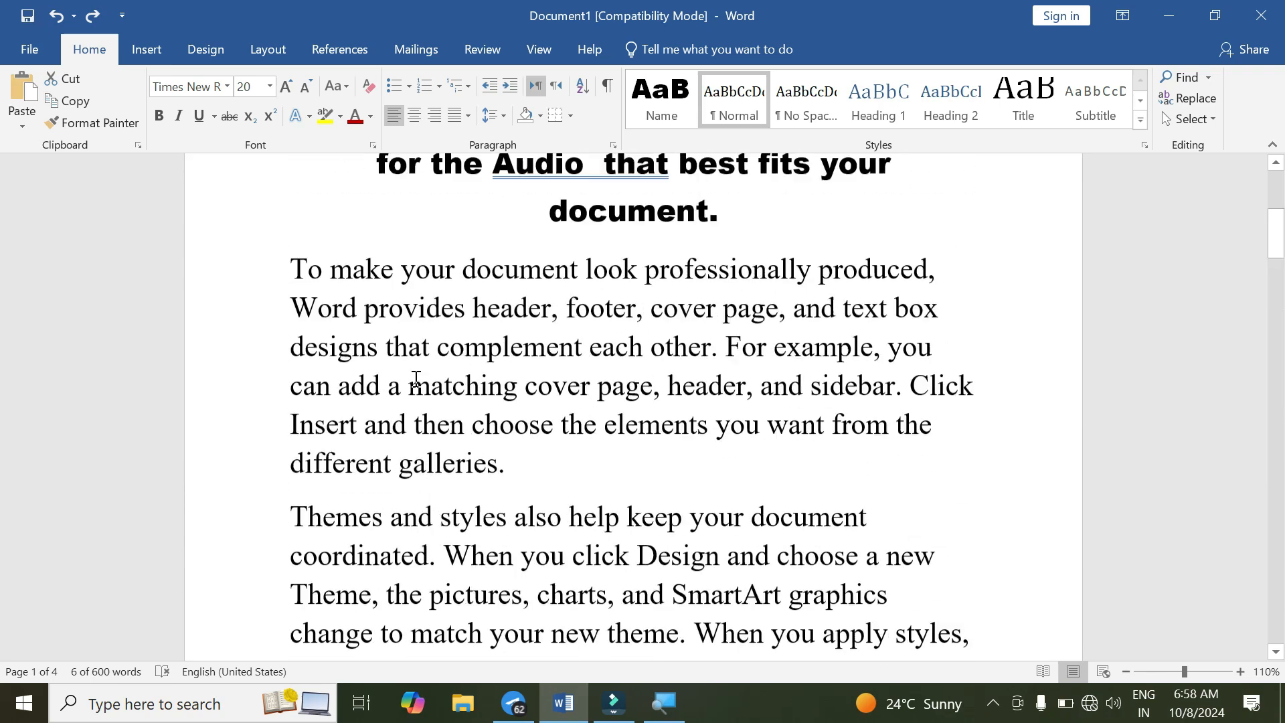
pyautogui.moveTo(462, 327); pyautogui.dragTo(585, 341)
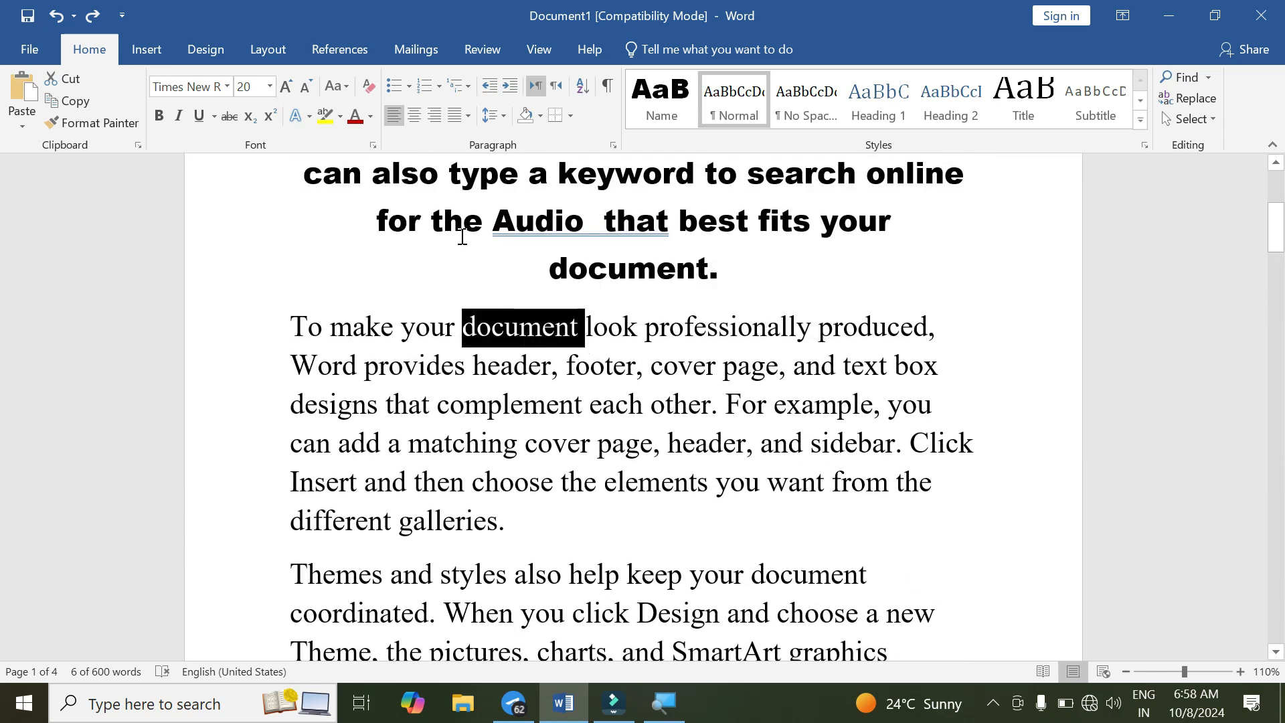
pyautogui.click(357, 118)
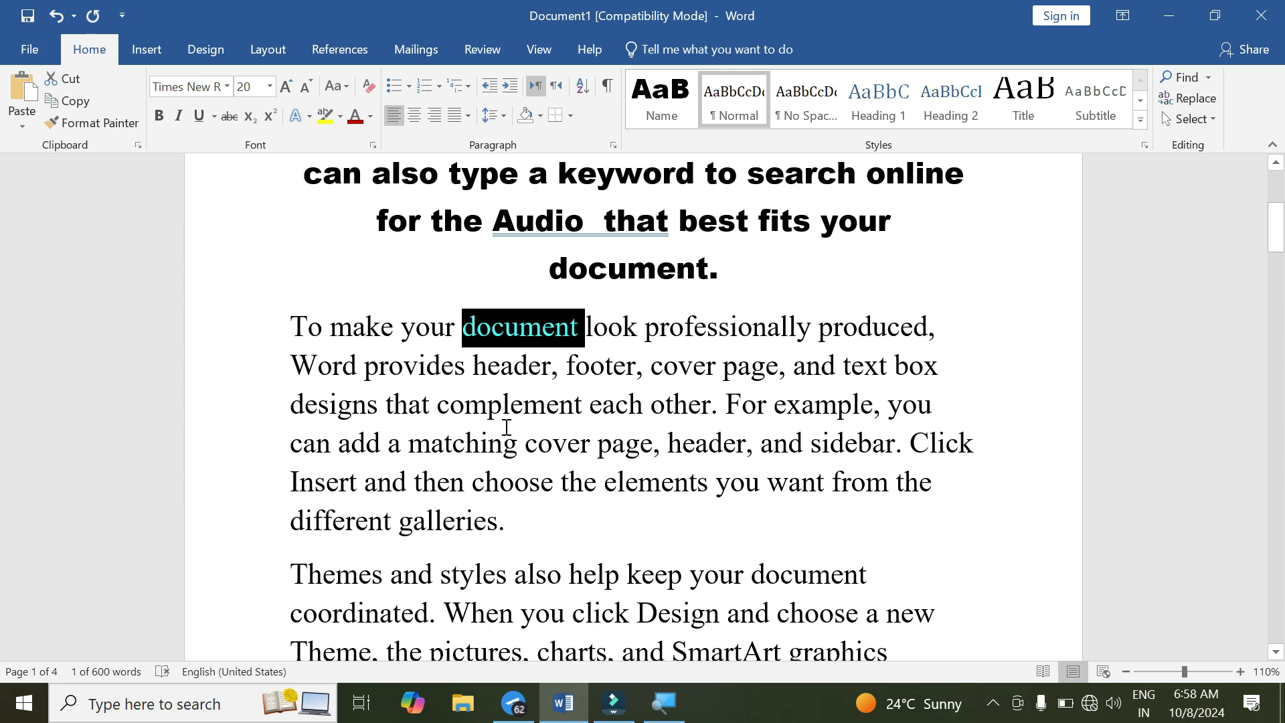
pyautogui.moveTo(437, 407); pyautogui.dragTo(586, 421)
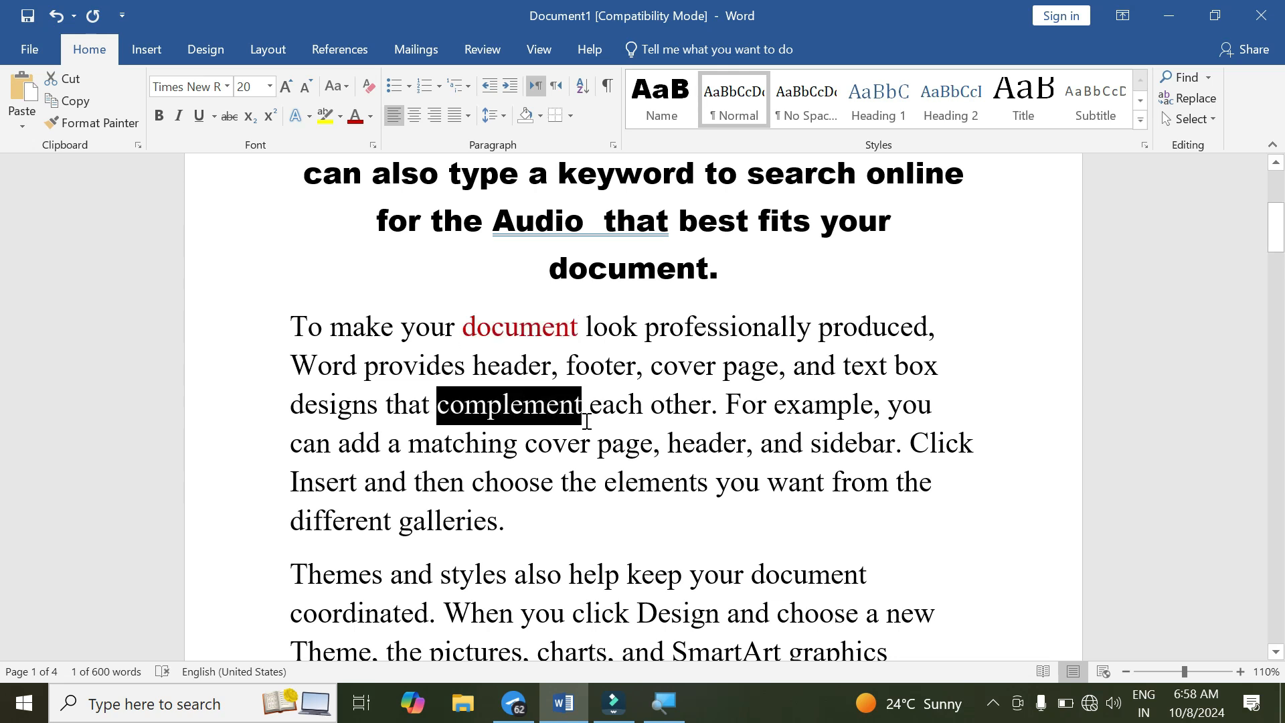
pyautogui.click(356, 117)
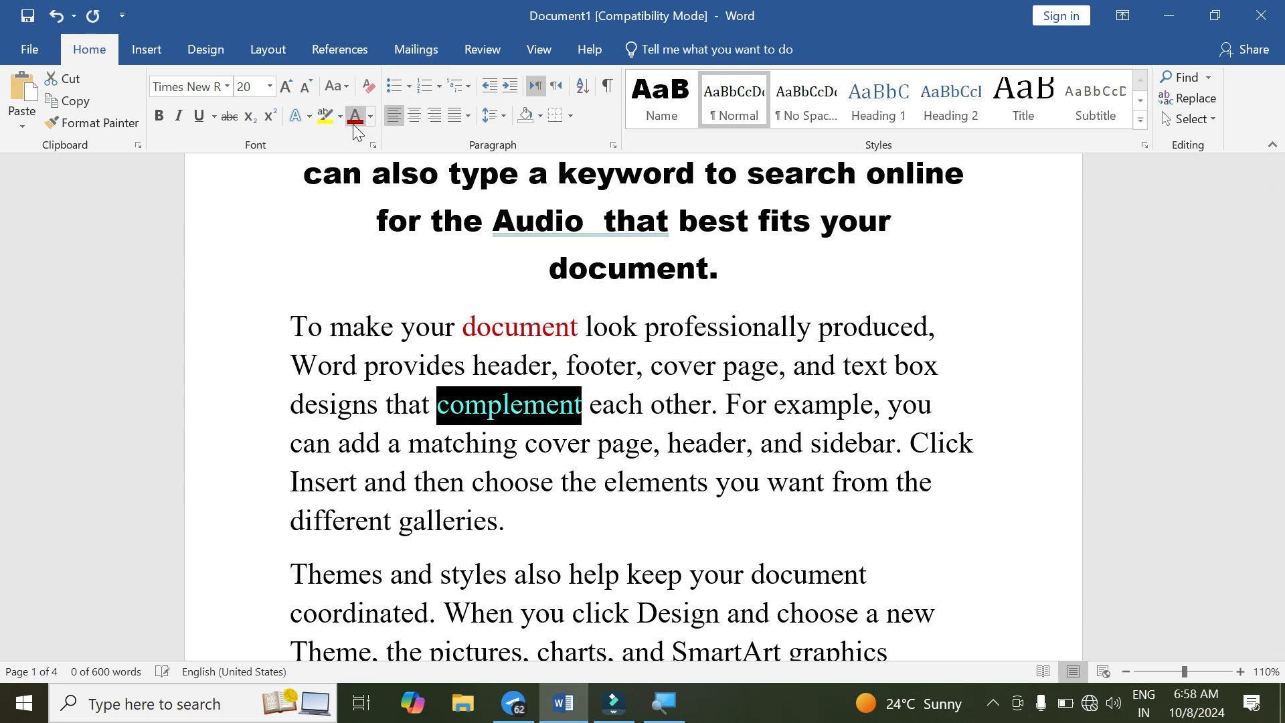
pyautogui.click(596, 530)
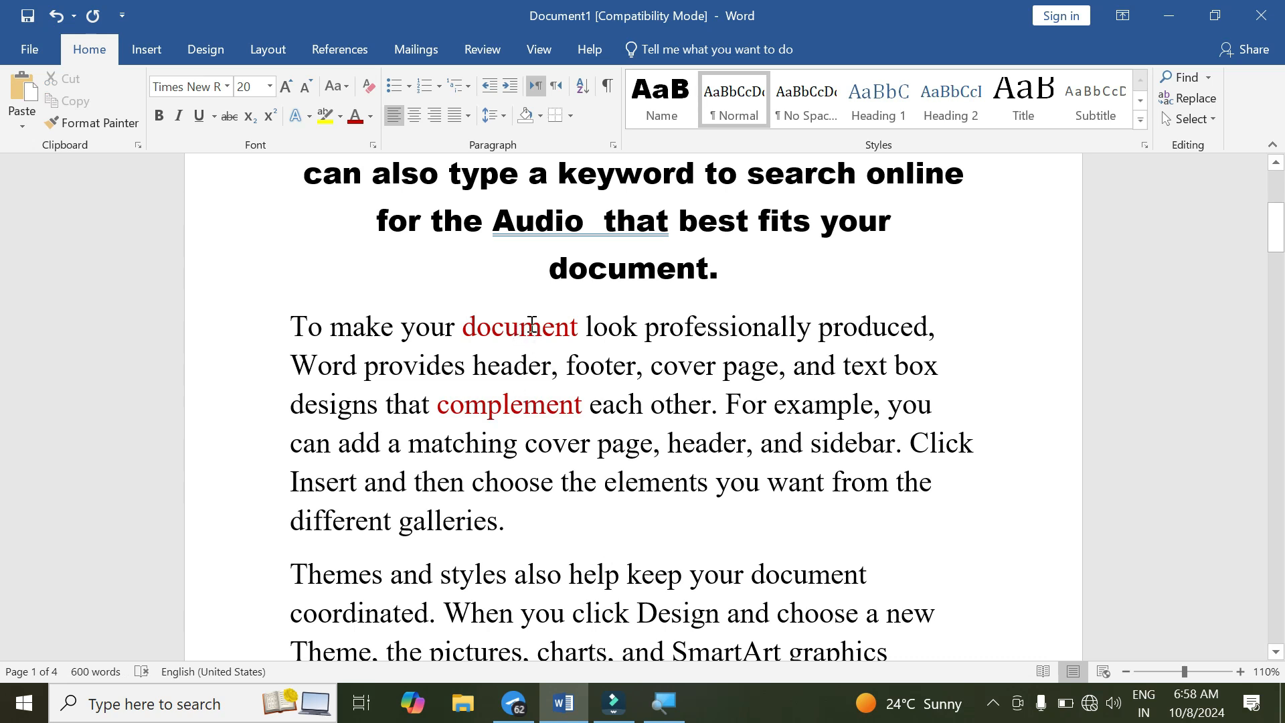
# Select all text formatted like the red word "document" on page 1, using Select Text with Similar Formatting
pyautogui.click(536, 329)
pyautogui.click(1186, 119)
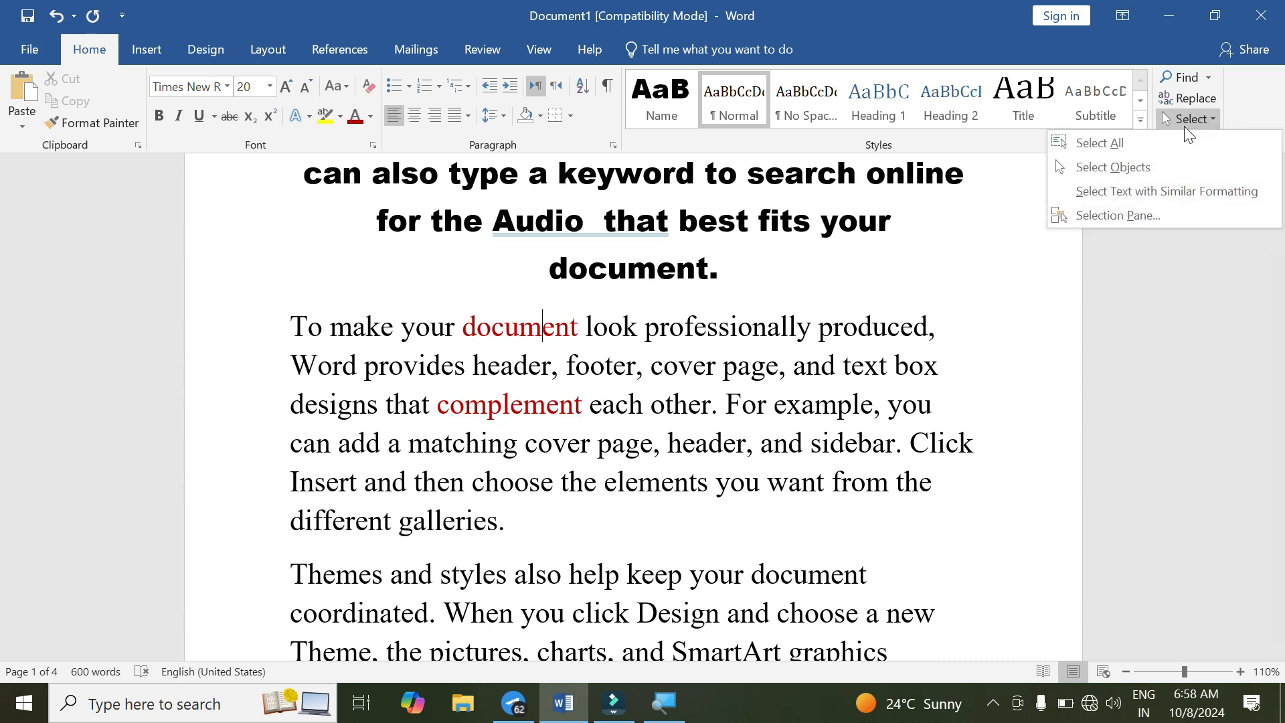
pyautogui.click(1195, 193)
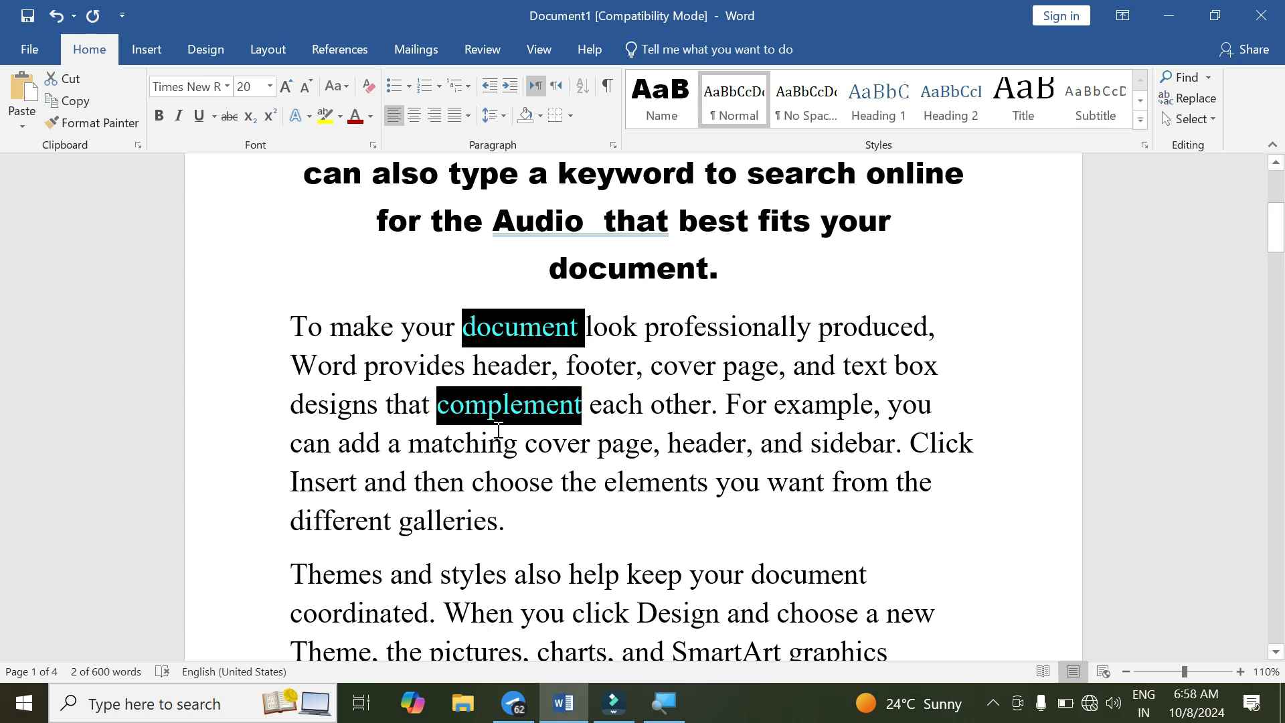